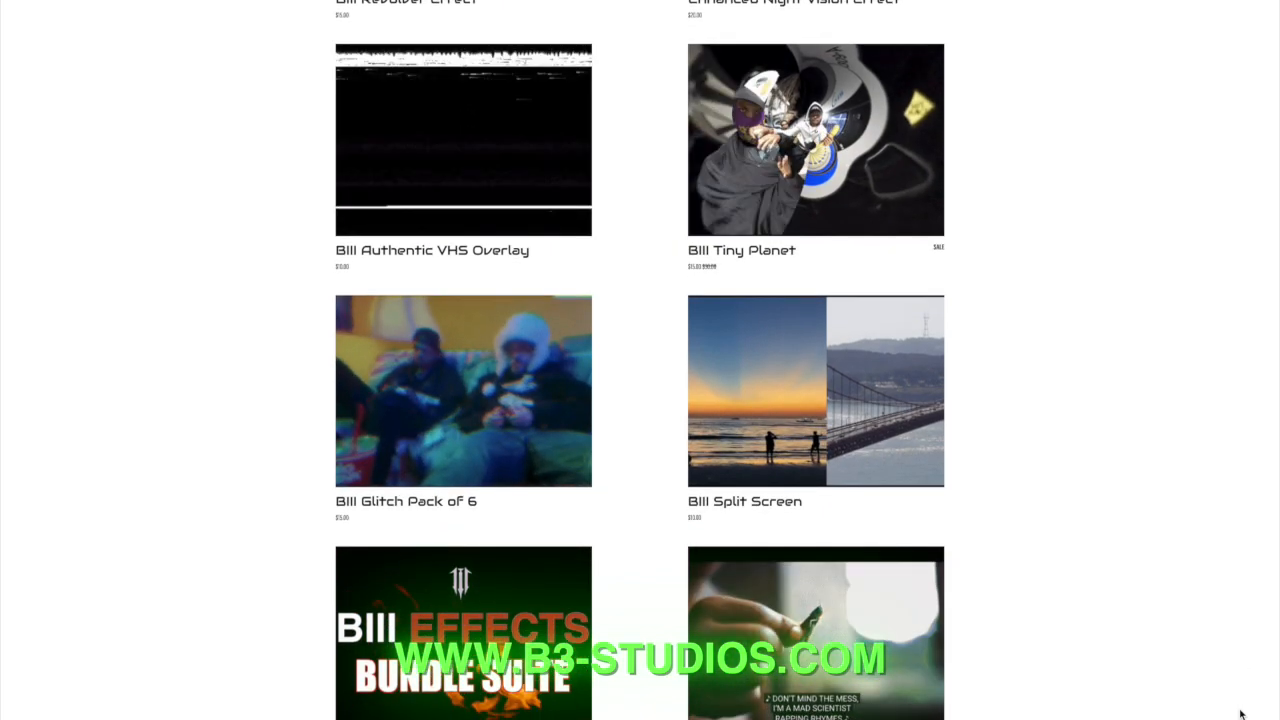
{"action": "scroll", "coordinate": [1240, 714], "scroll_direction": "down", "scroll_amount": 3}
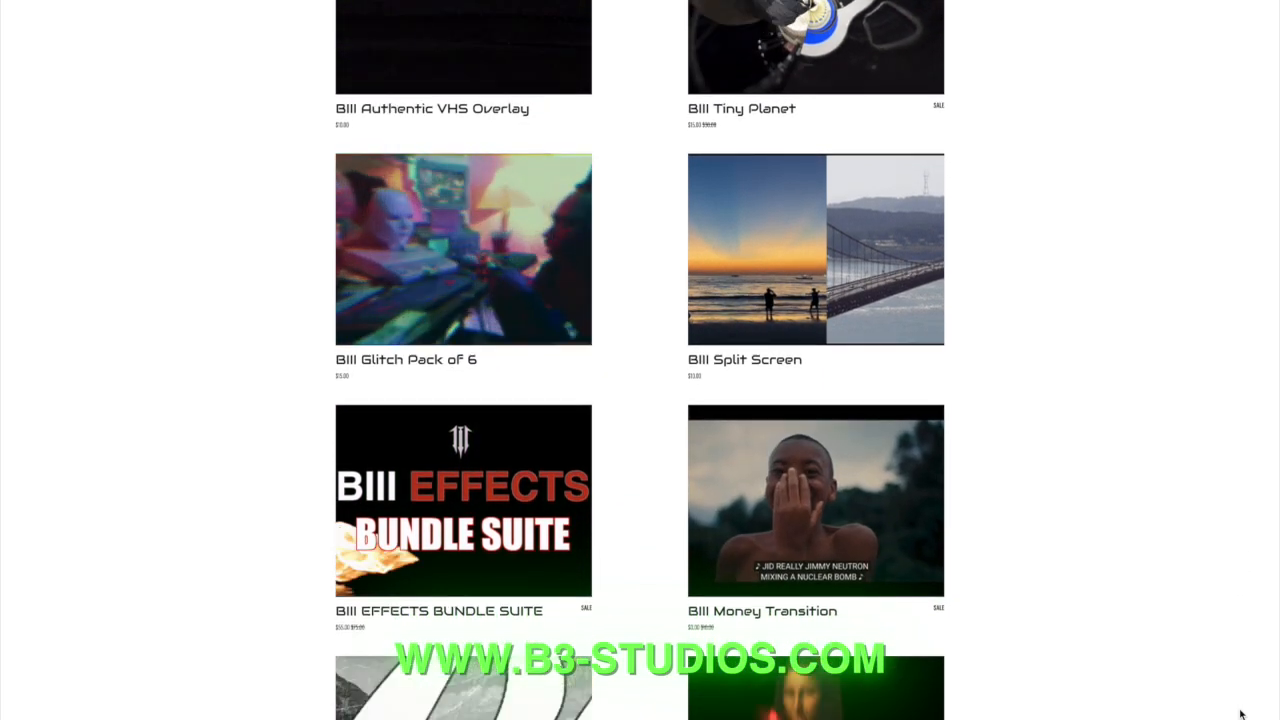
{"action": "scroll", "coordinate": [1240, 714], "scroll_direction": "down", "scroll_amount": 4}
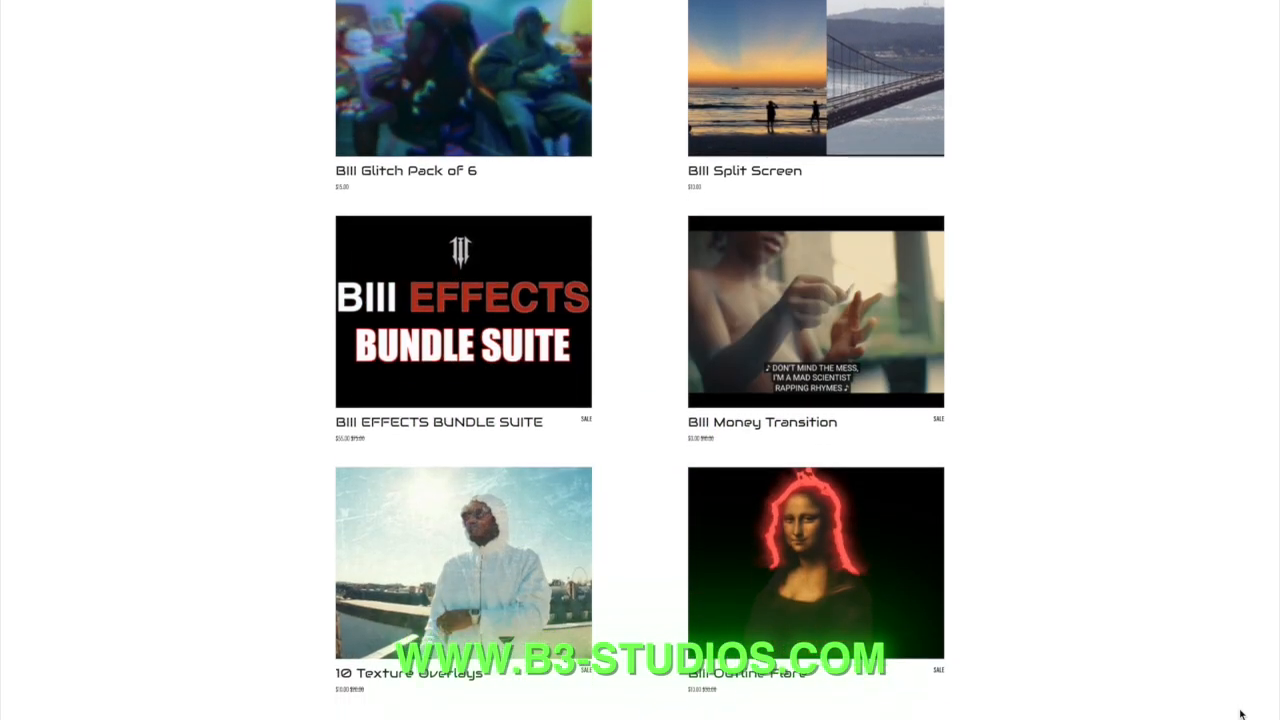
{"action": "scroll", "coordinate": [1240, 714], "scroll_direction": "down", "scroll_amount": 6}
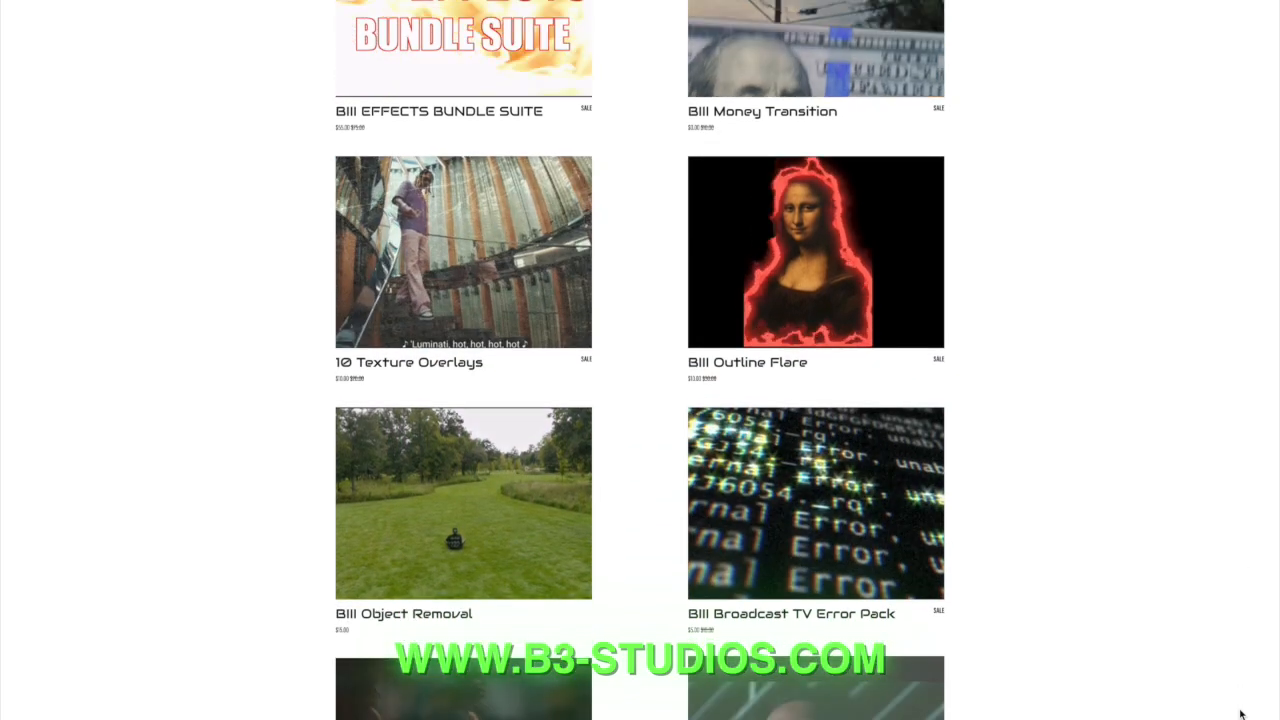
{"action": "scroll", "coordinate": [1240, 712], "scroll_direction": "down", "scroll_amount": 2}
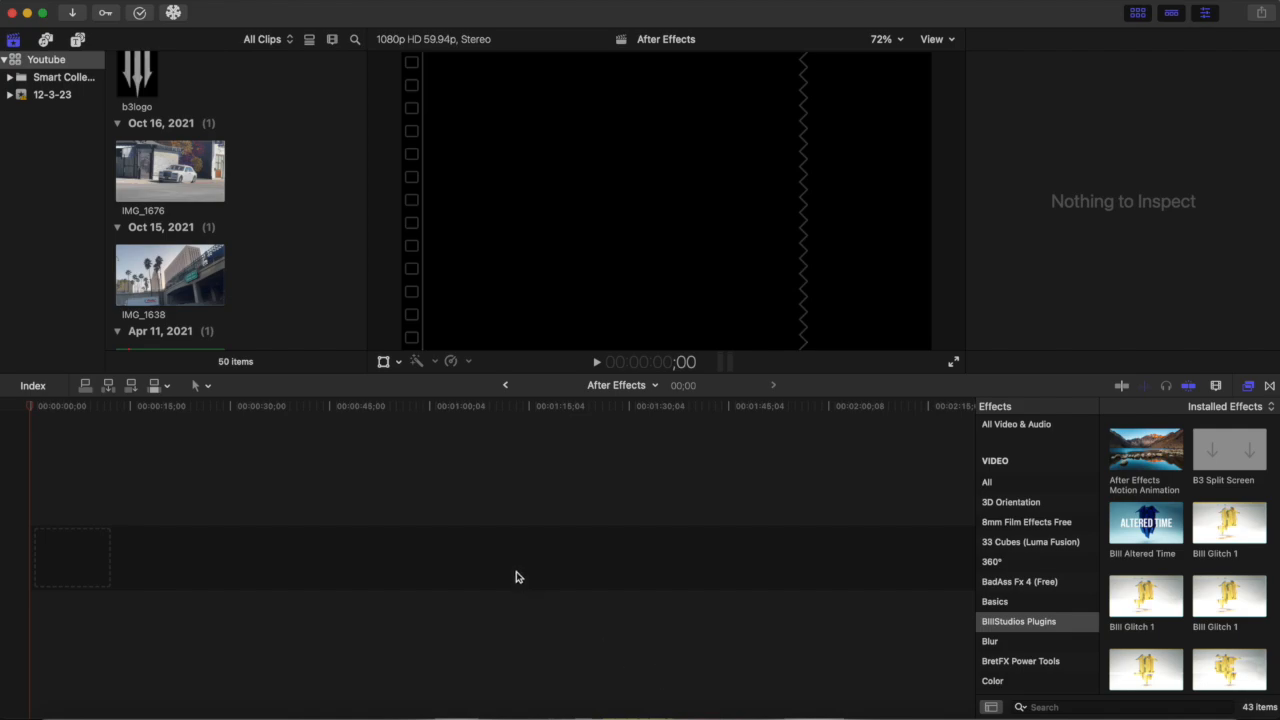
Step: Add the b3logo clip to the empty timeline and scale it to 59%
{"action": "scroll", "coordinate": [197, 122], "scroll_direction": "up", "scroll_amount": 1}
{"action": "scroll", "coordinate": [197, 122], "scroll_direction": "up", "scroll_amount": 2}
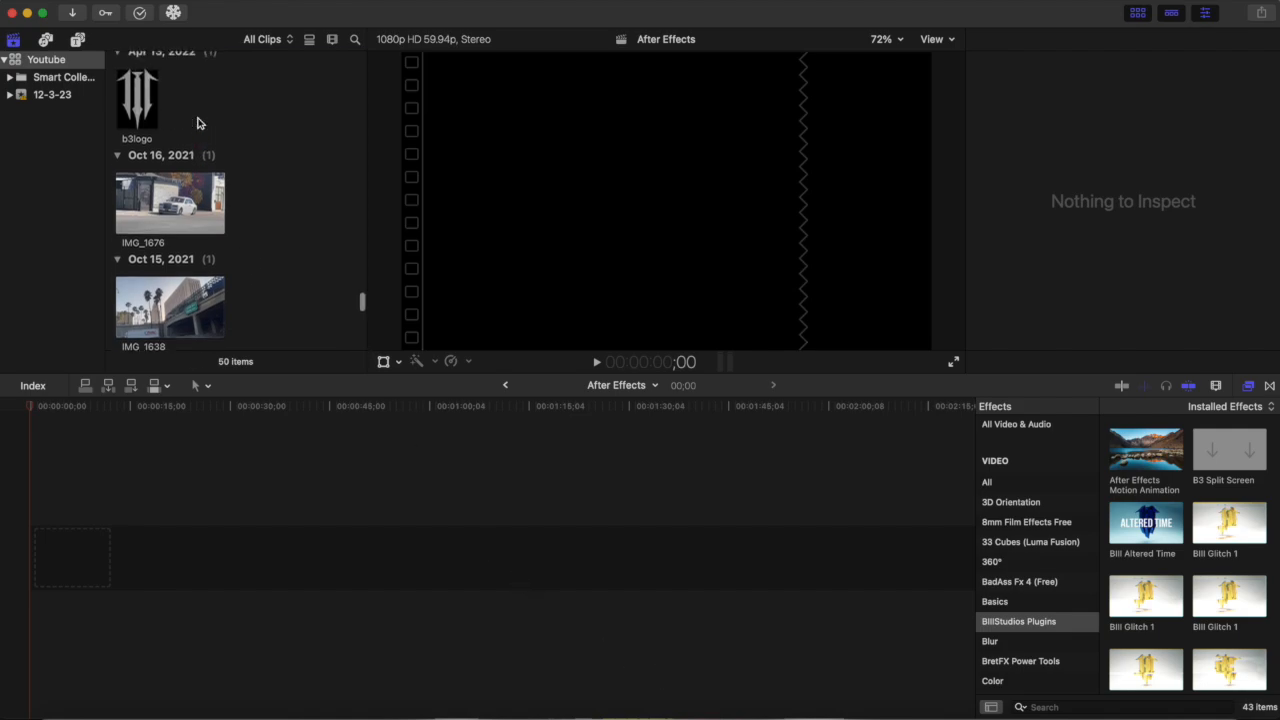
{"action": "left_click", "coordinate": [138, 115]}
{"action": "left_click_drag", "start_coordinate": [143, 395], "coordinate": [80, 526]}
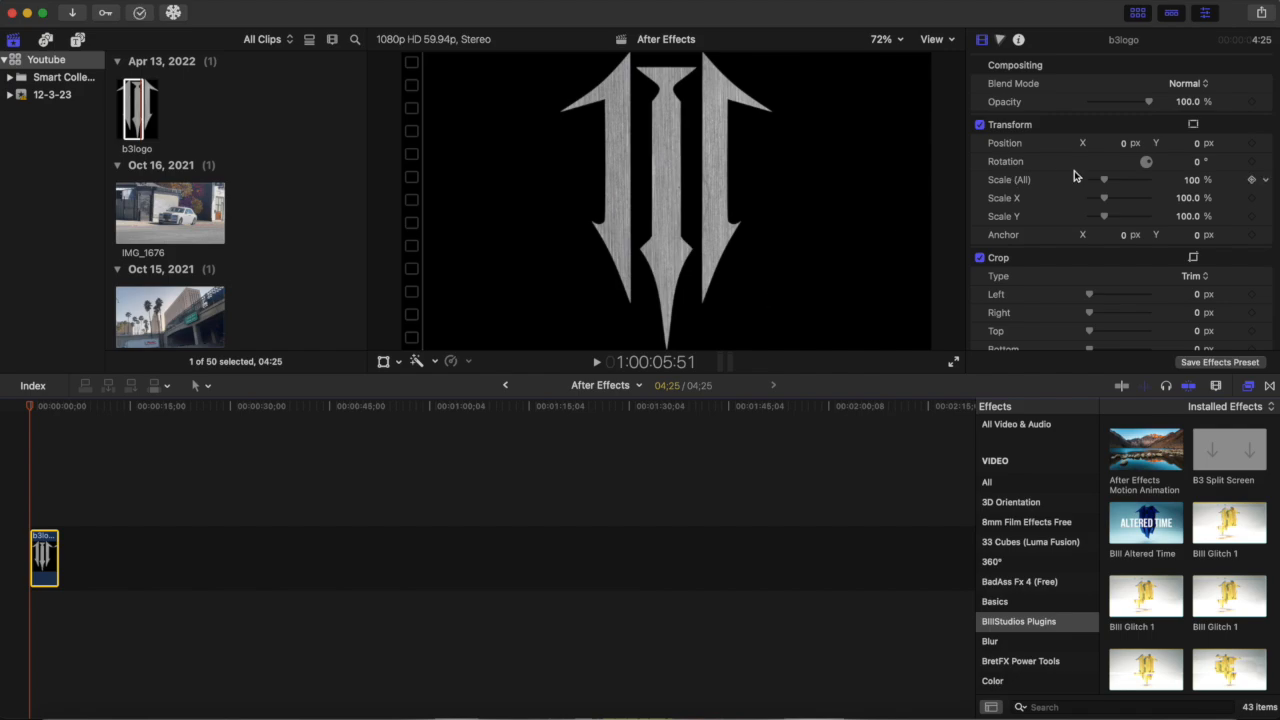
{"action": "left_click_drag", "start_coordinate": [1104, 182], "coordinate": [1097, 184]}
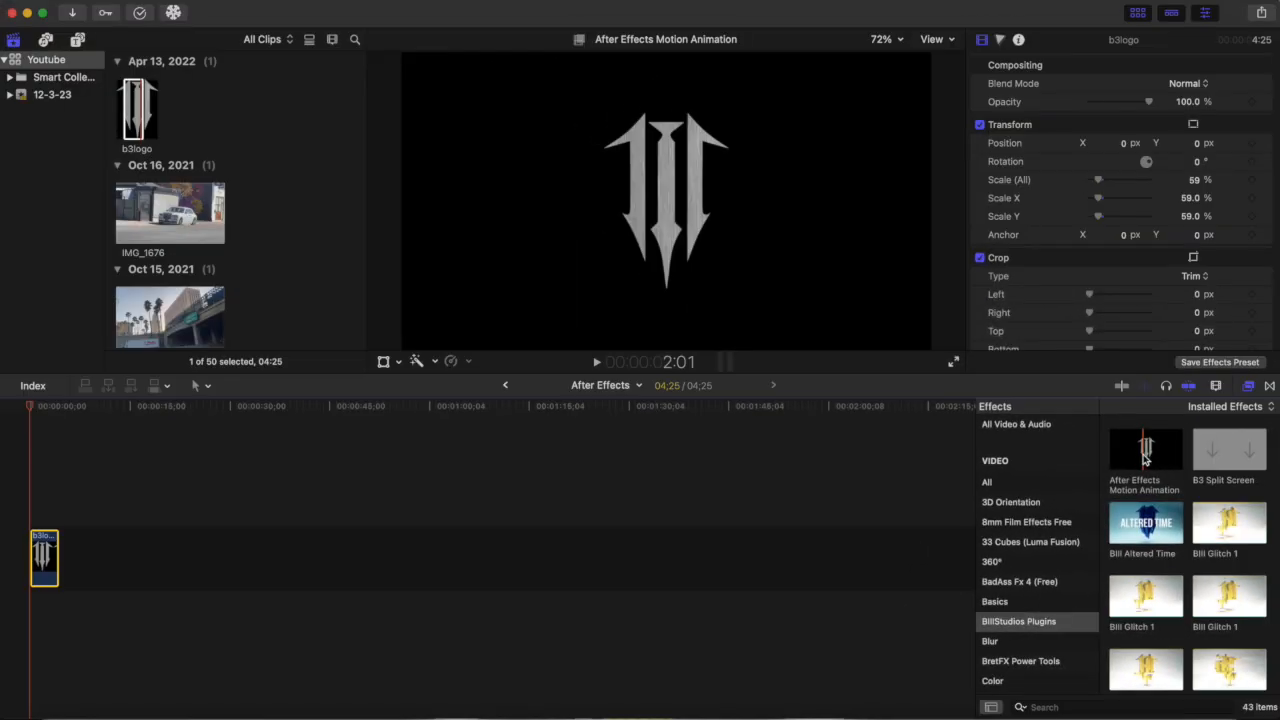
Step: Apply the After Effects Motion Animation effect to the b3logo clip and play the clip through
{"action": "left_click_drag", "start_coordinate": [1022, 295], "coordinate": [48, 562]}
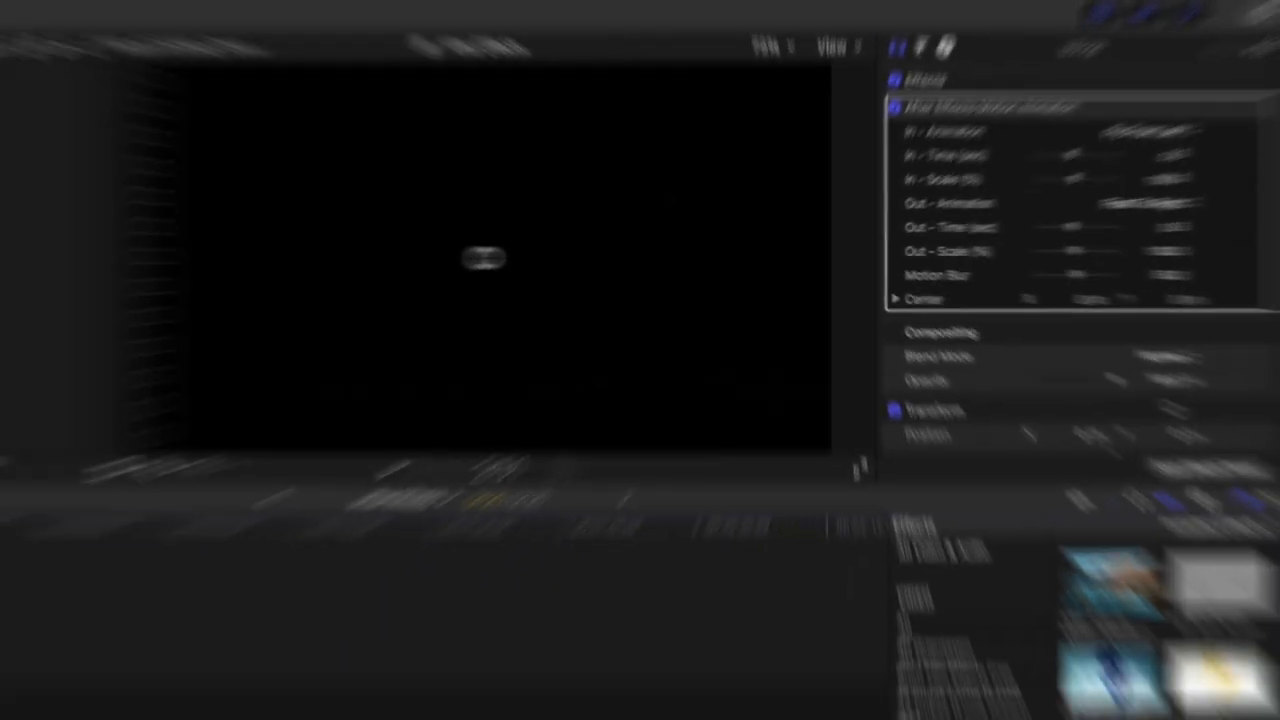
{"action": "left_click", "coordinate": [16, 449]}
{"action": "key", "text": "space"}
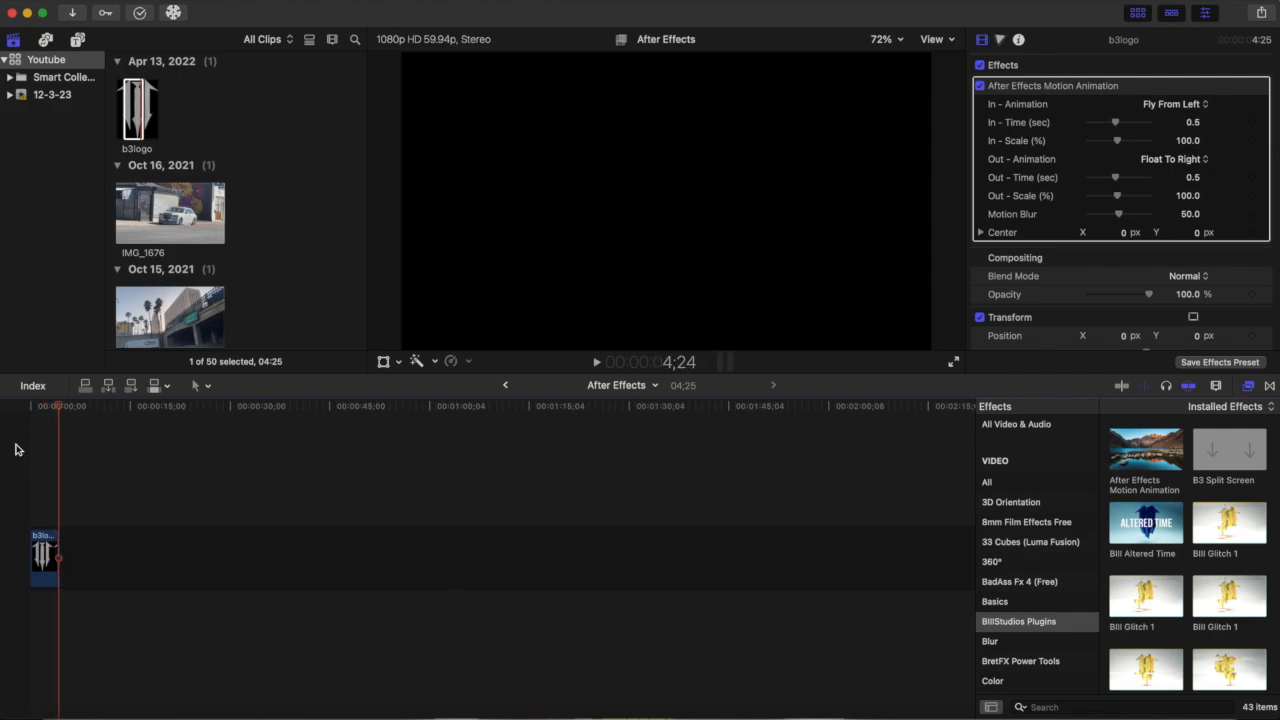
{"action": "left_click", "coordinate": [27, 459]}
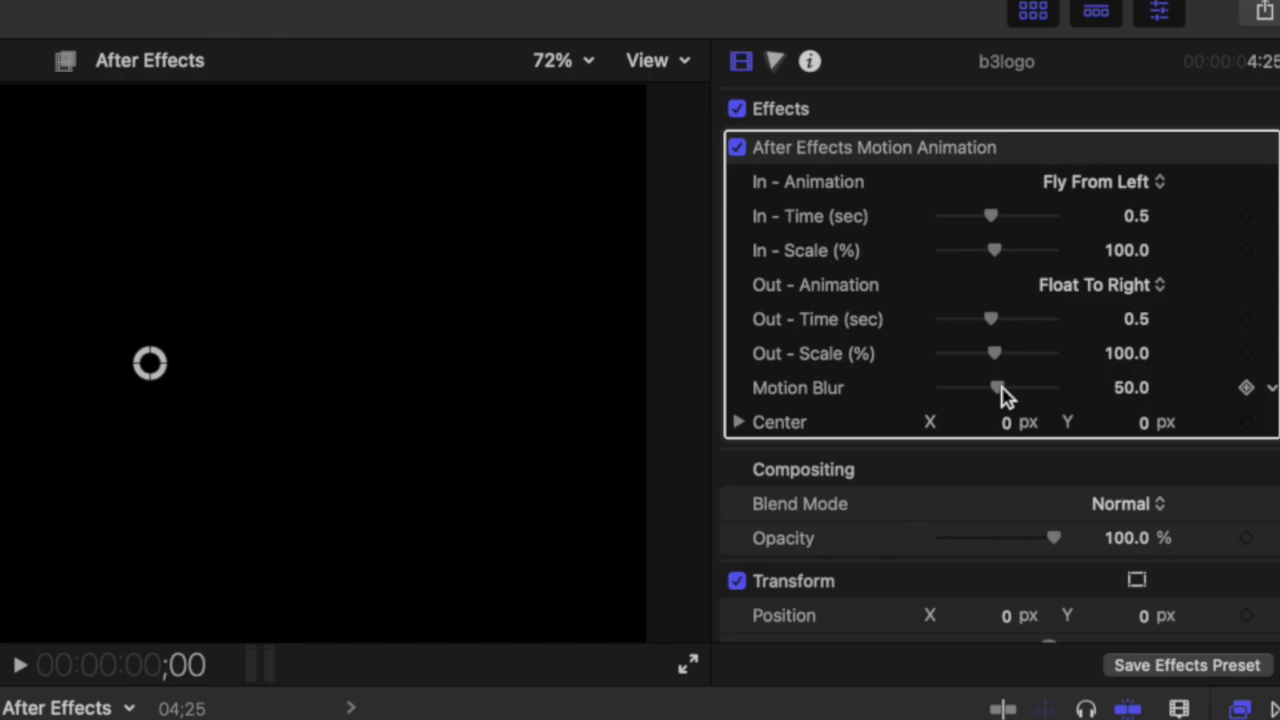
Step: Raise the effect's Motion Blur to 71.78 and play the b3logo animation from the start
{"action": "left_click_drag", "start_coordinate": [1001, 388], "coordinate": [1021, 392]}
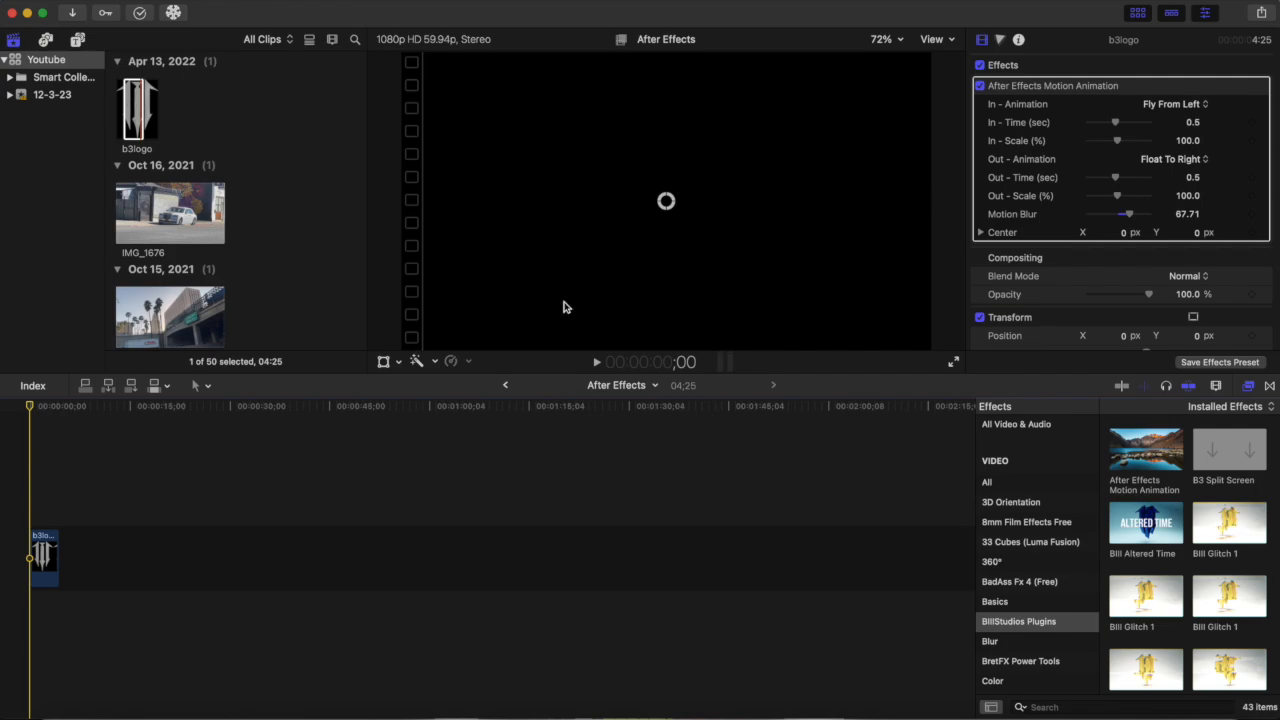
{"action": "left_click_drag", "start_coordinate": [1128, 217], "coordinate": [1132, 216]}
{"action": "key", "text": "space"}
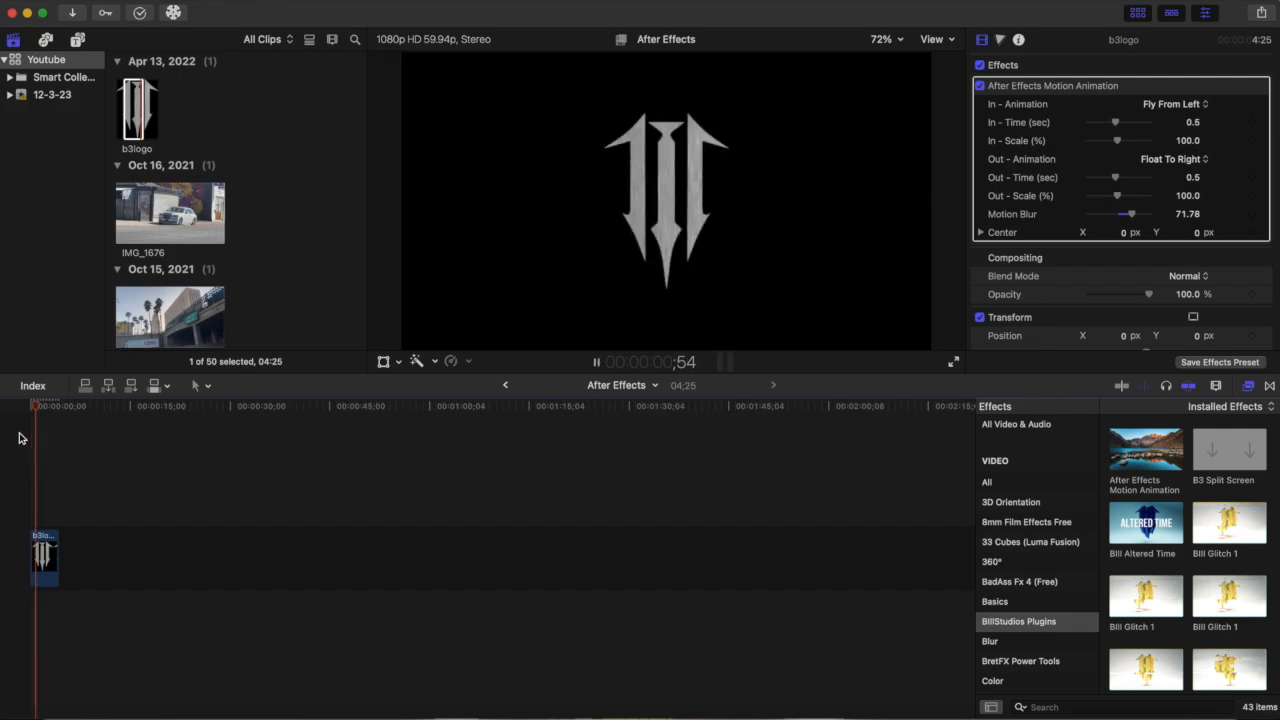
{"action": "left_click", "coordinate": [19, 438]}
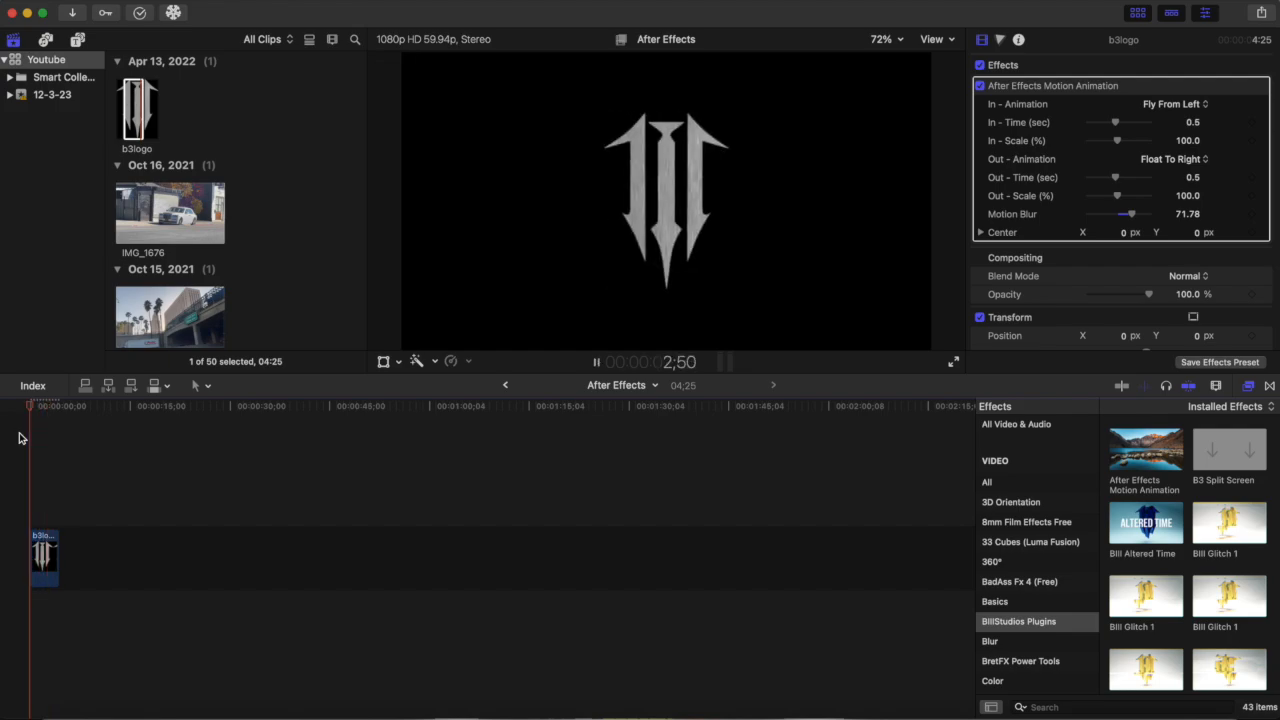
{"action": "key", "text": "space"}
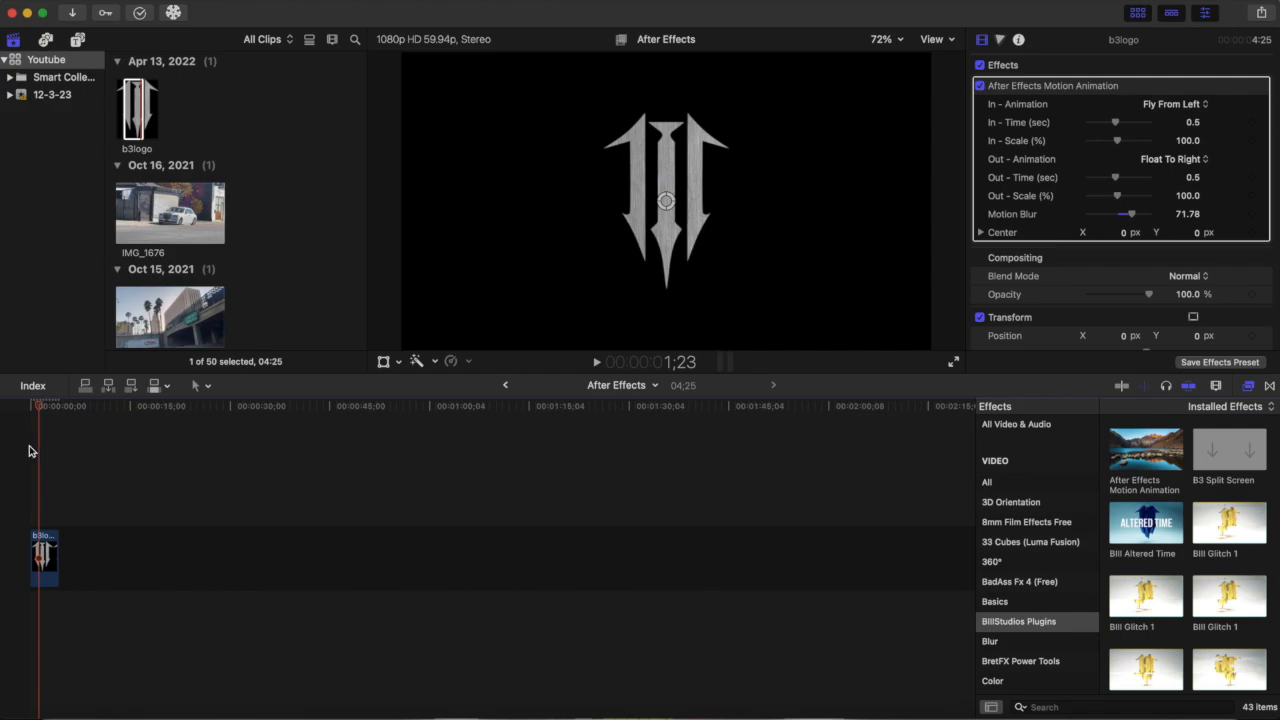
Step: Set the b3logo clip's In - Animation to Fly From Top and preview it from the start
{"action": "left_click", "coordinate": [1164, 105]}
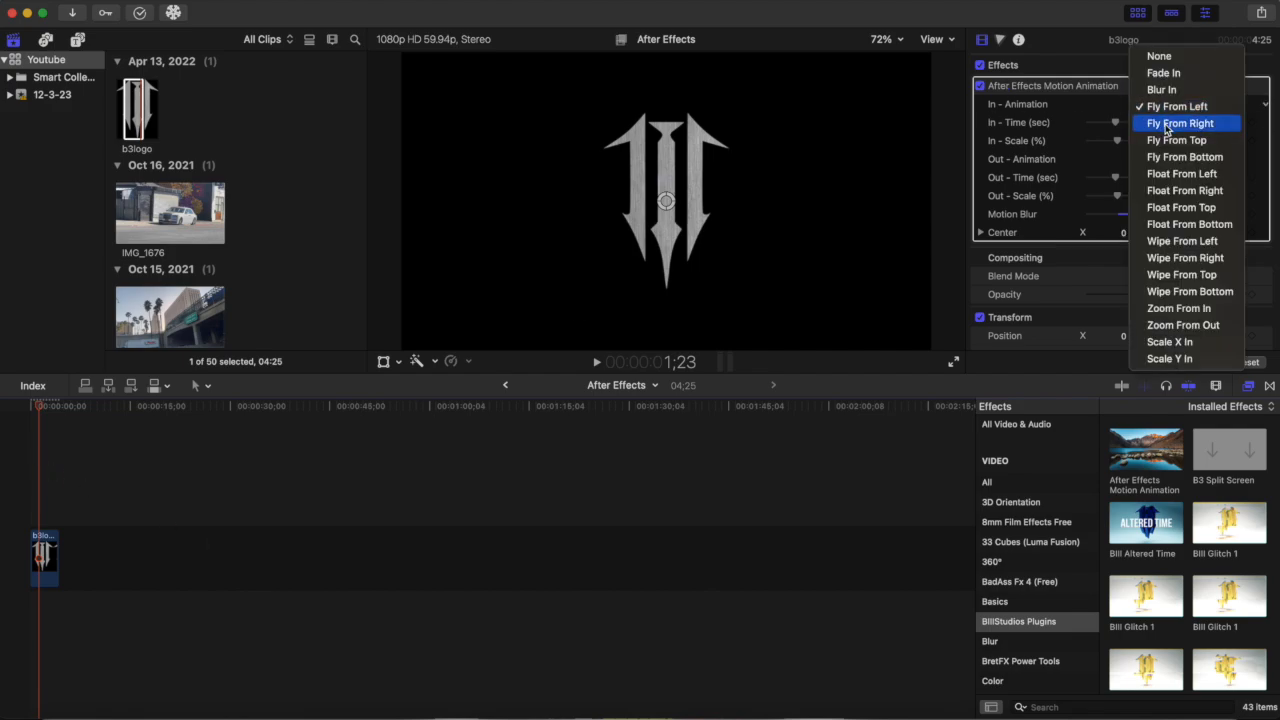
{"action": "left_click", "coordinate": [1170, 141]}
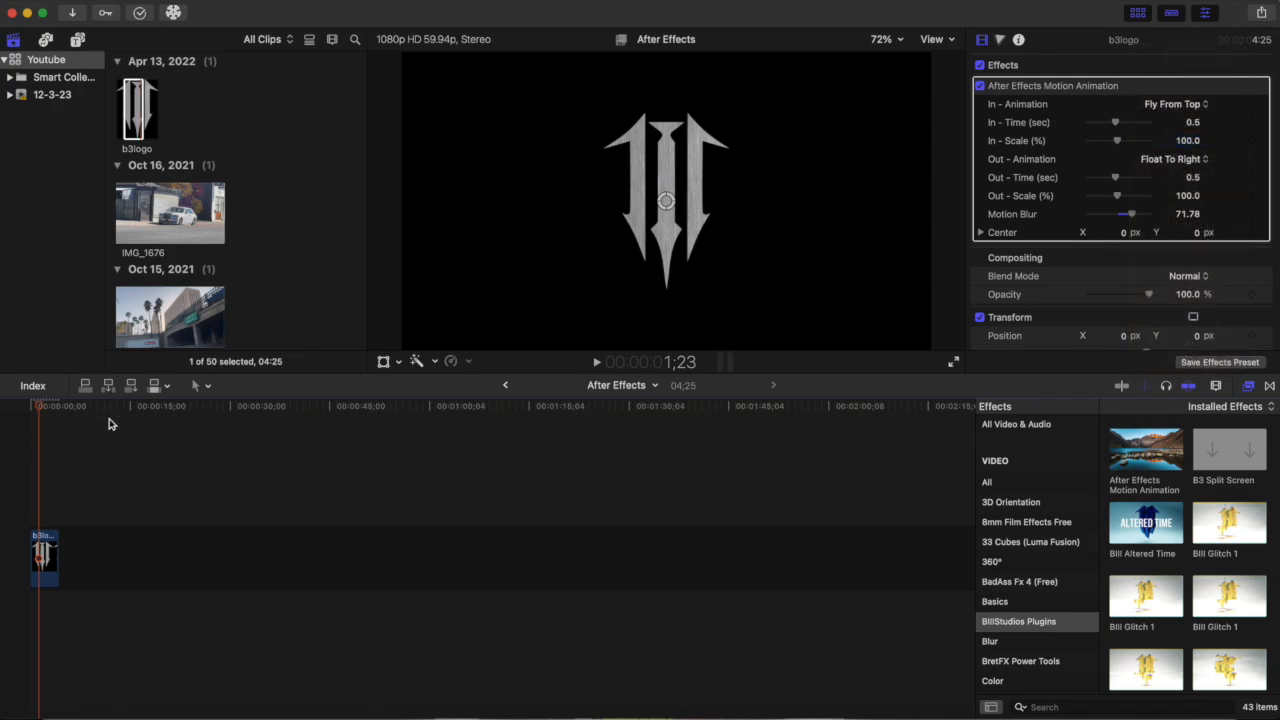
{"action": "key", "text": "space"}
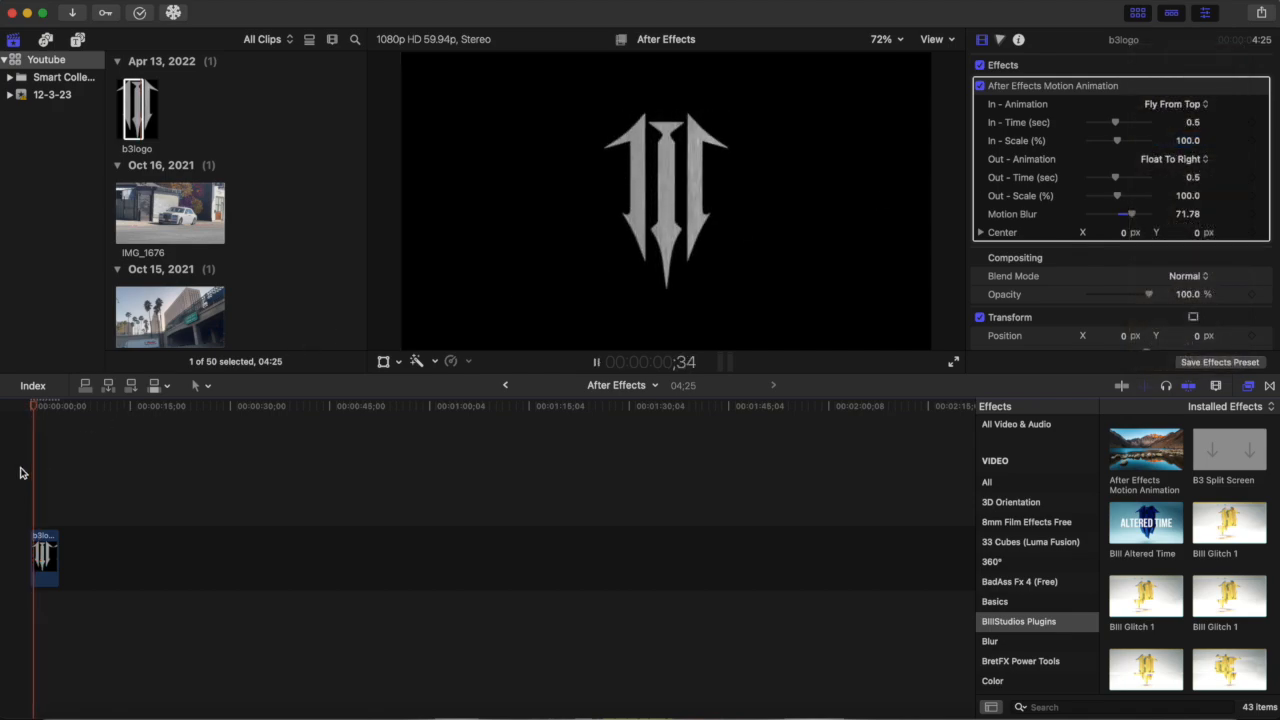
{"action": "left_click", "coordinate": [20, 472]}
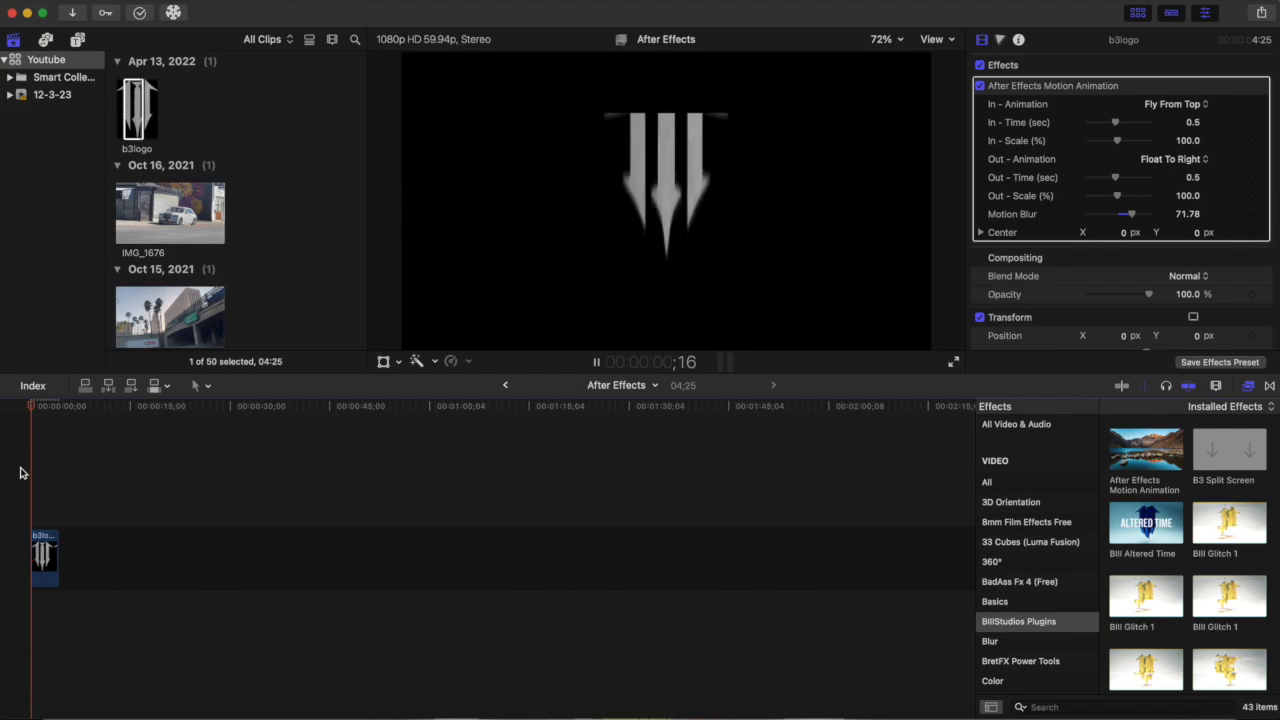
Step: Set the b3logo clip's In - Animation to Fly From Bottom and replay it from the start
{"action": "left_click", "coordinate": [1174, 107]}
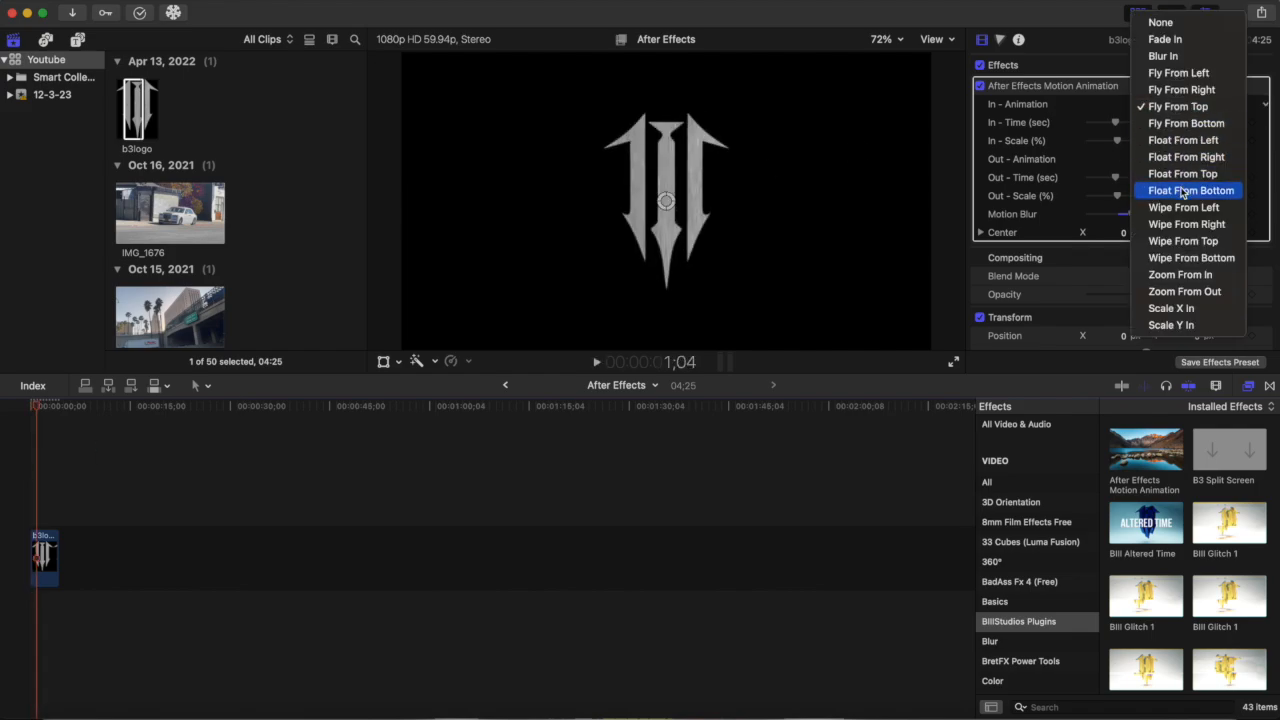
{"action": "left_click", "coordinate": [1186, 123]}
{"action": "left_click", "coordinate": [25, 521]}
{"action": "key", "text": "space"}
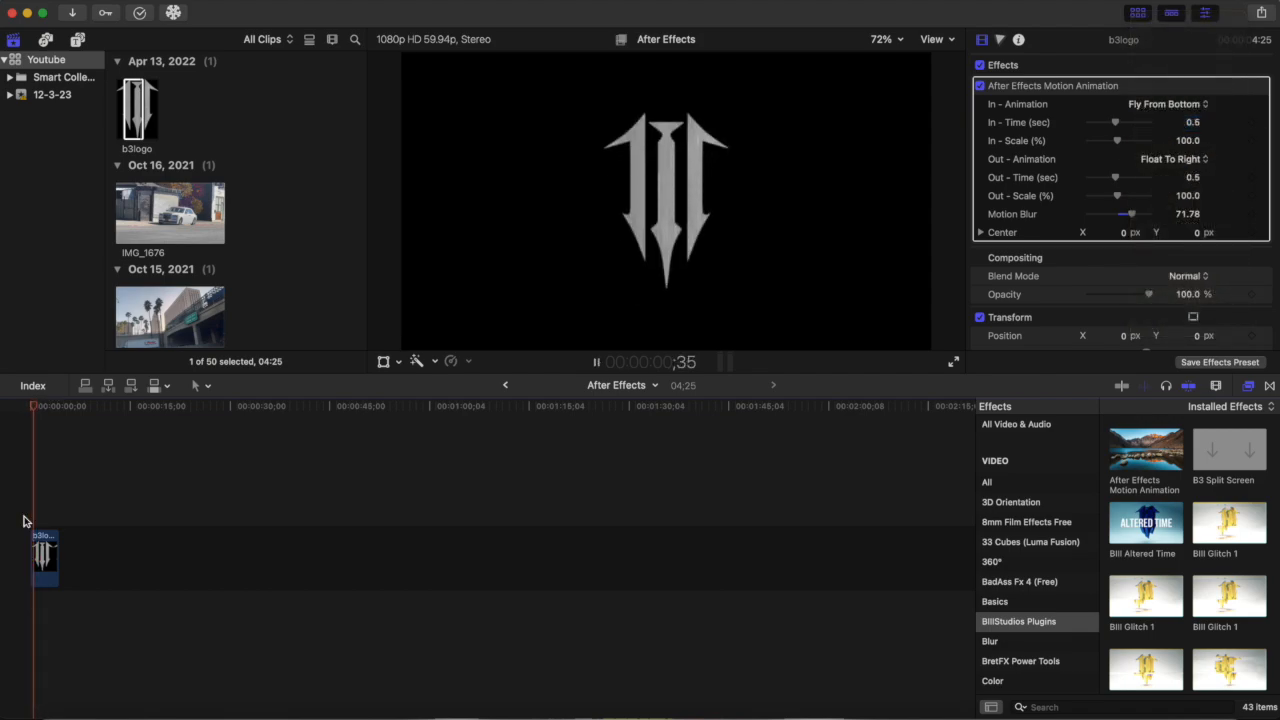
{"action": "left_click", "coordinate": [25, 518]}
{"action": "left_click", "coordinate": [25, 516]}
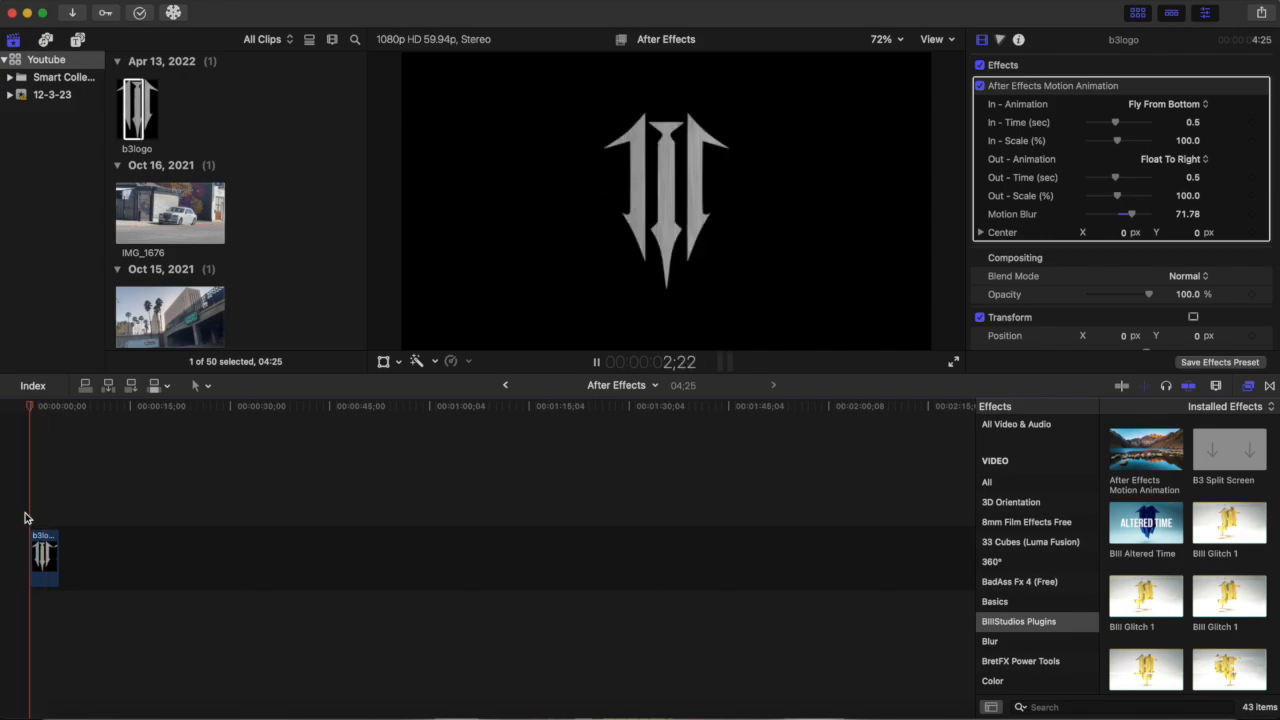
{"action": "key", "text": "space"}
Step: Replace the b3logo clip in the timeline with a Whites solid generator as the background
{"action": "left_click", "coordinate": [45, 556]}
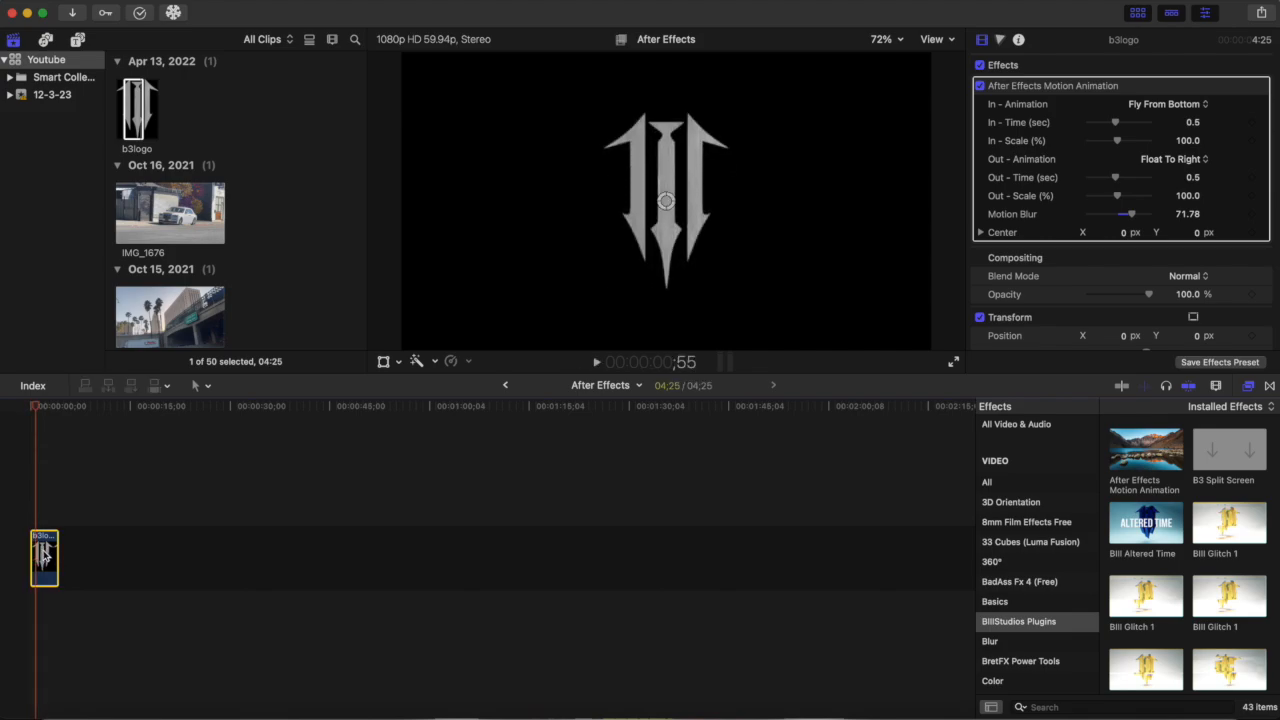
{"action": "key", "text": "Delete"}
{"action": "scroll", "coordinate": [226, 137], "scroll_direction": "up", "scroll_amount": 2}
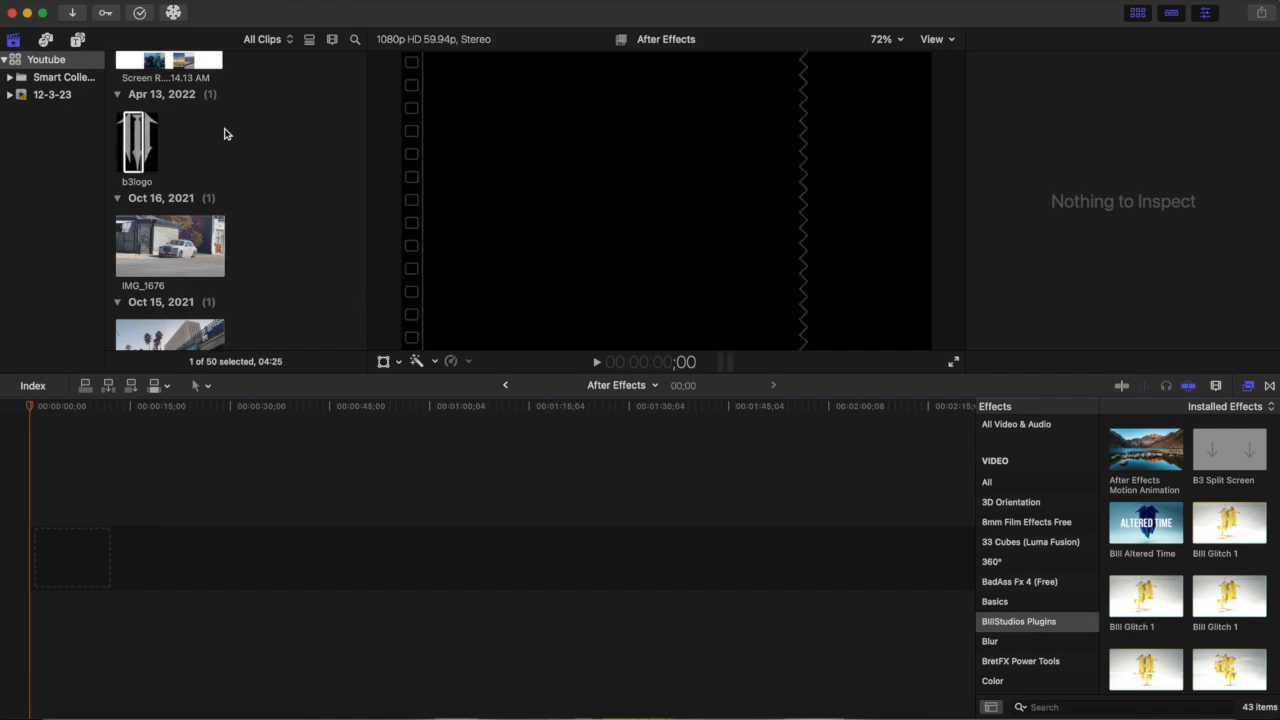
{"action": "left_click", "coordinate": [77, 40]}
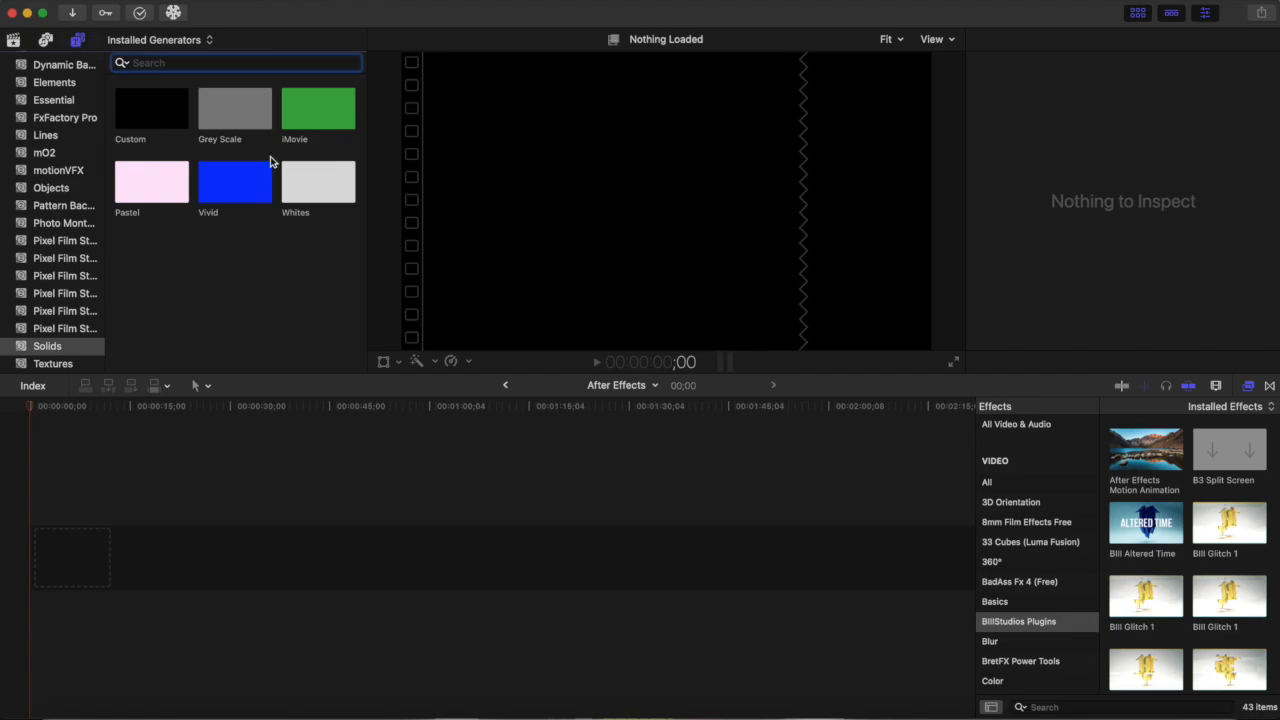
{"action": "left_click_drag", "start_coordinate": [301, 180], "coordinate": [55, 555]}
Step: Place the B3 Transparent Logo clip above the start of the Whites background and scale it to 80%
{"action": "left_click", "coordinate": [13, 40]}
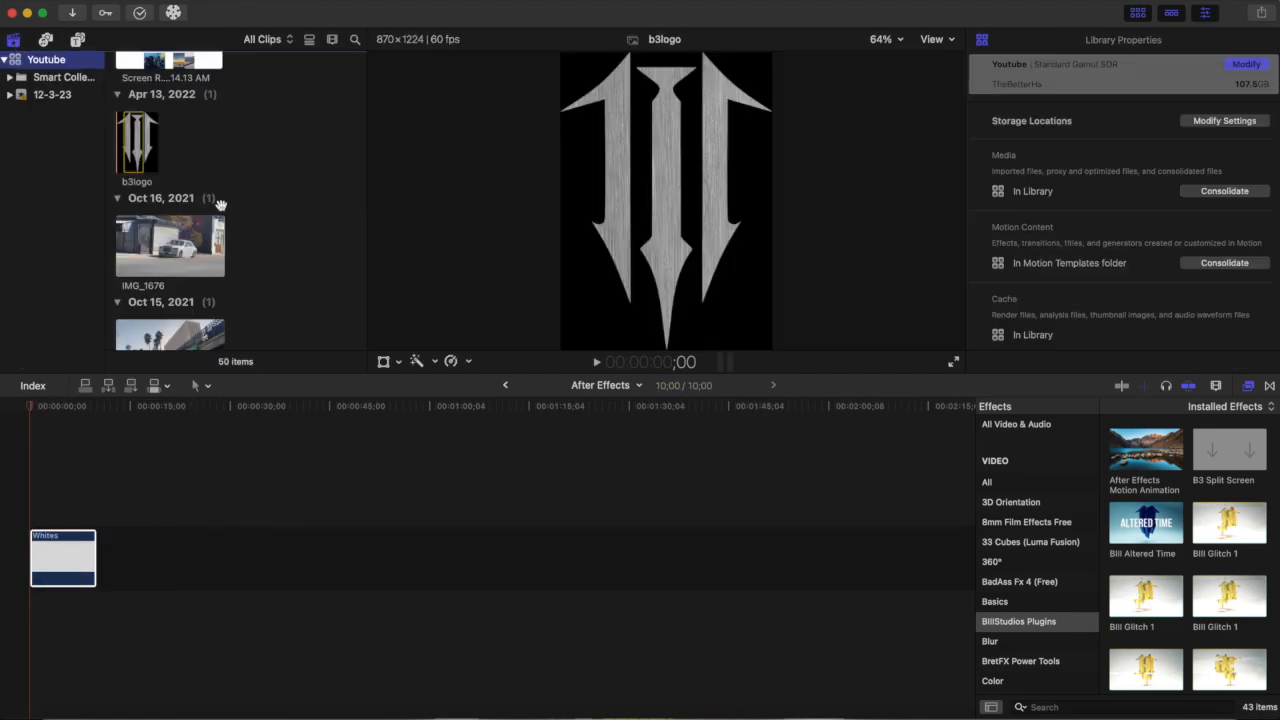
{"action": "scroll", "coordinate": [238, 211], "scroll_direction": "down", "scroll_amount": 10}
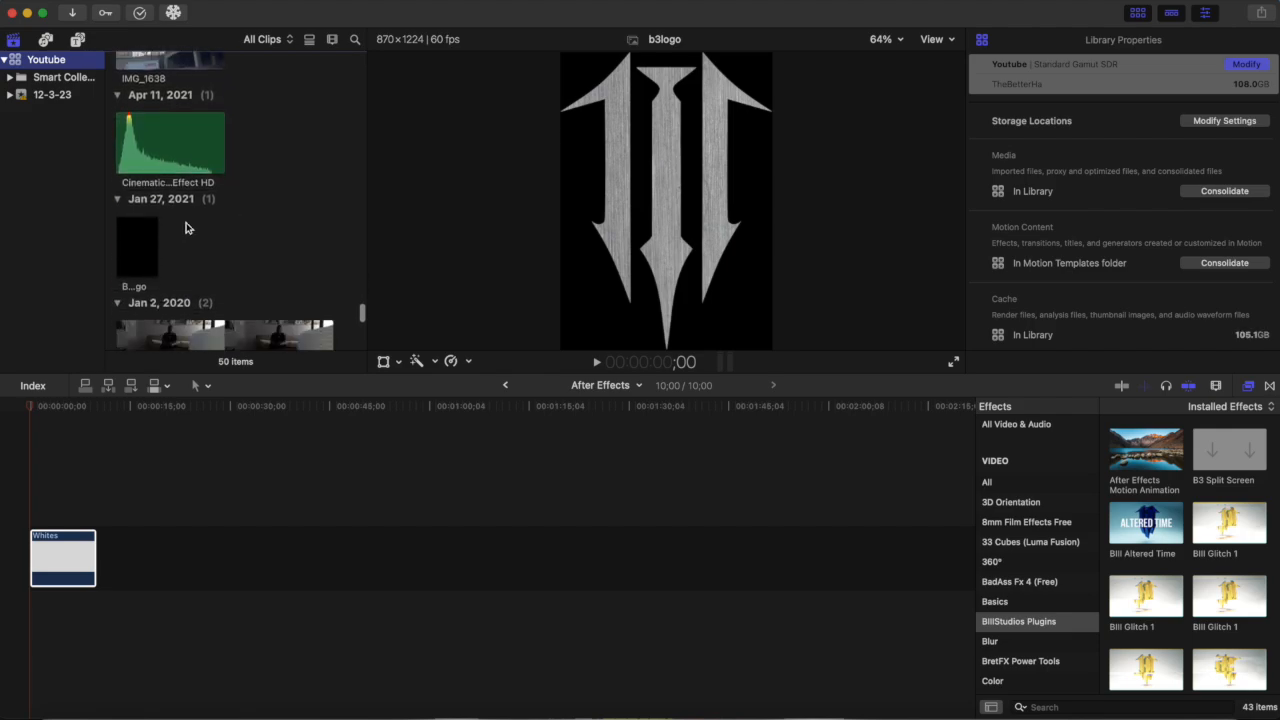
{"action": "left_click", "coordinate": [131, 252]}
{"action": "scroll", "coordinate": [125, 270], "scroll_direction": "down", "scroll_amount": 5}
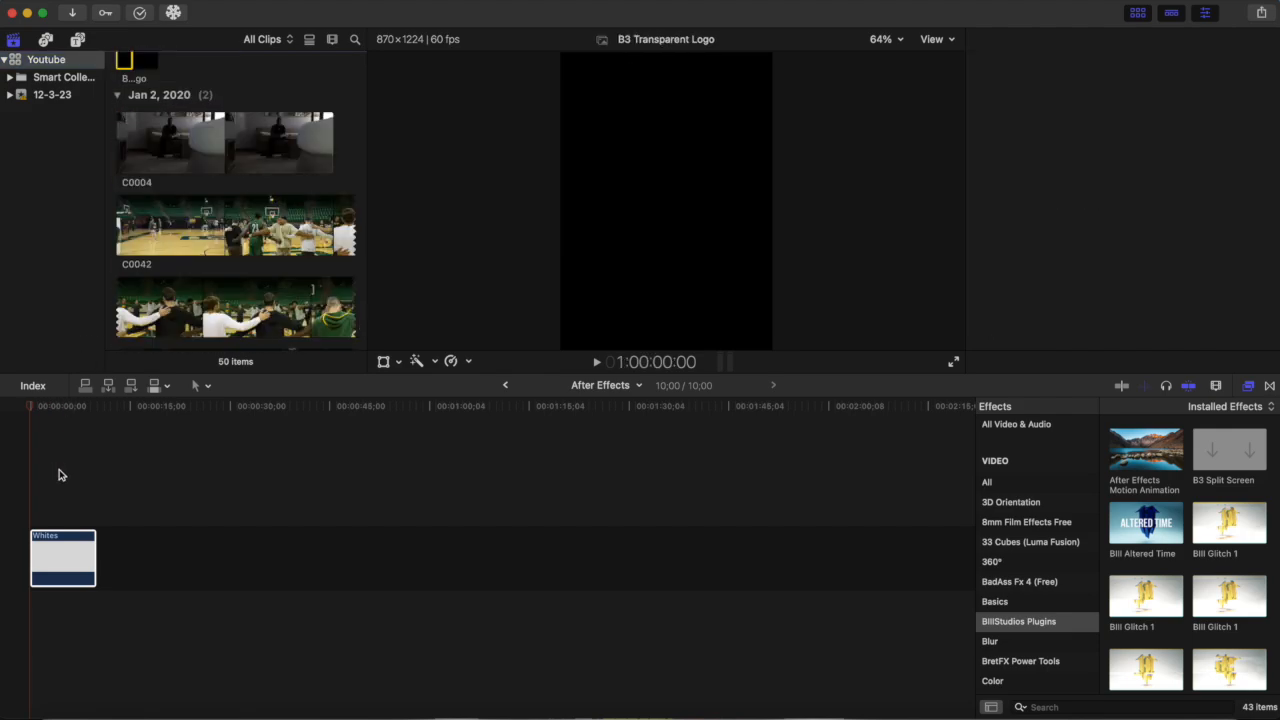
{"action": "left_click_drag", "start_coordinate": [128, 62], "coordinate": [32, 468]}
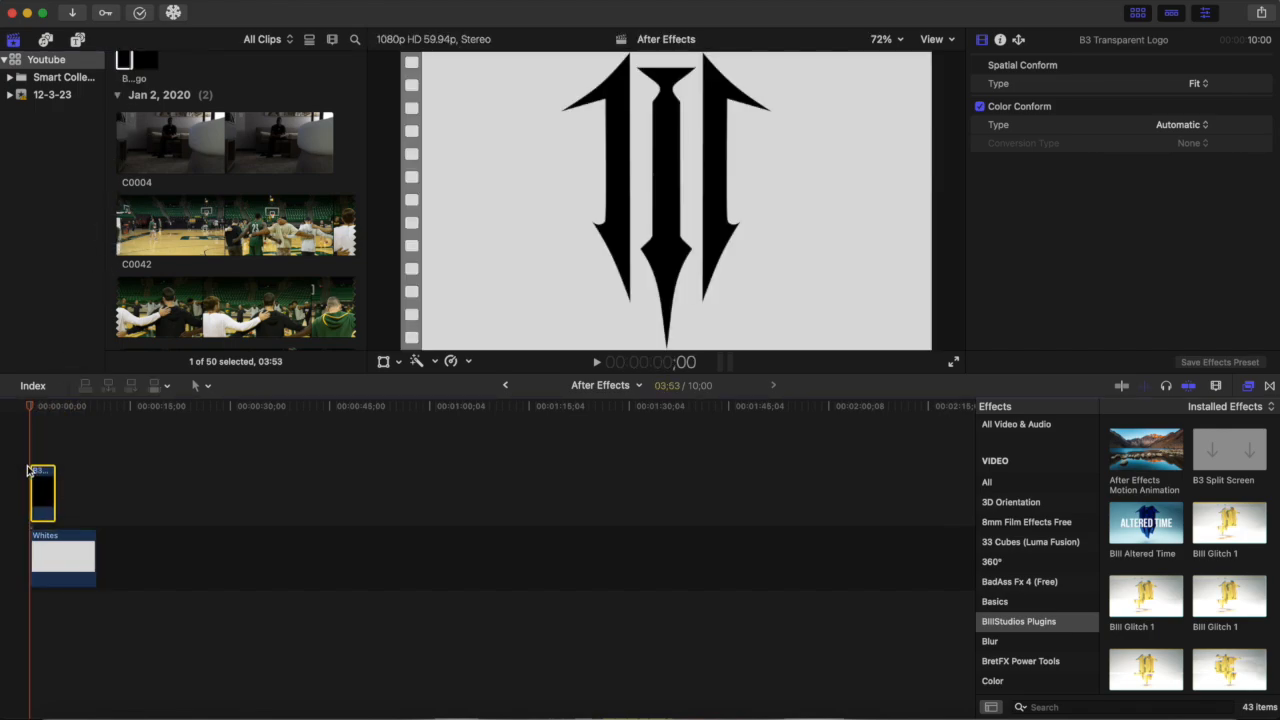
{"action": "left_click_drag", "start_coordinate": [1106, 183], "coordinate": [1101, 182]}
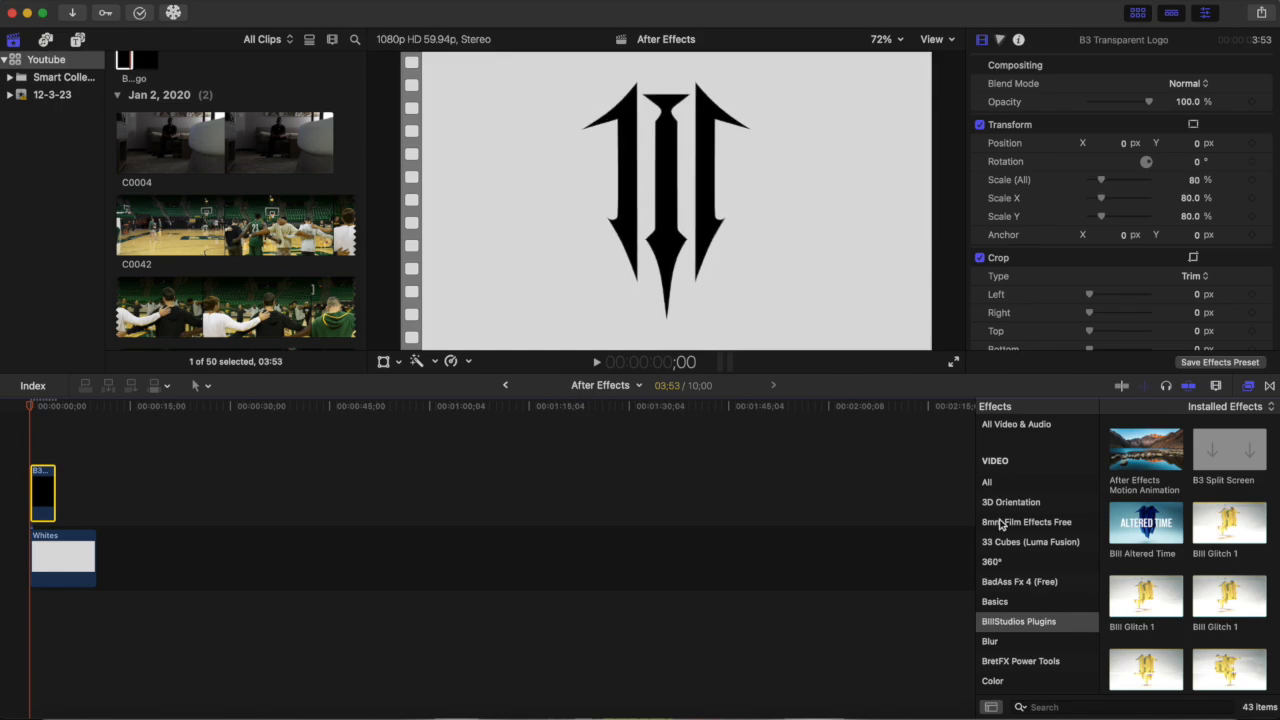
Step: Apply the After Effects Motion Animation effect to the B3 Transparent Logo clip with Motion Blur at 79.8
{"action": "left_click_drag", "start_coordinate": [1163, 457], "coordinate": [55, 505]}
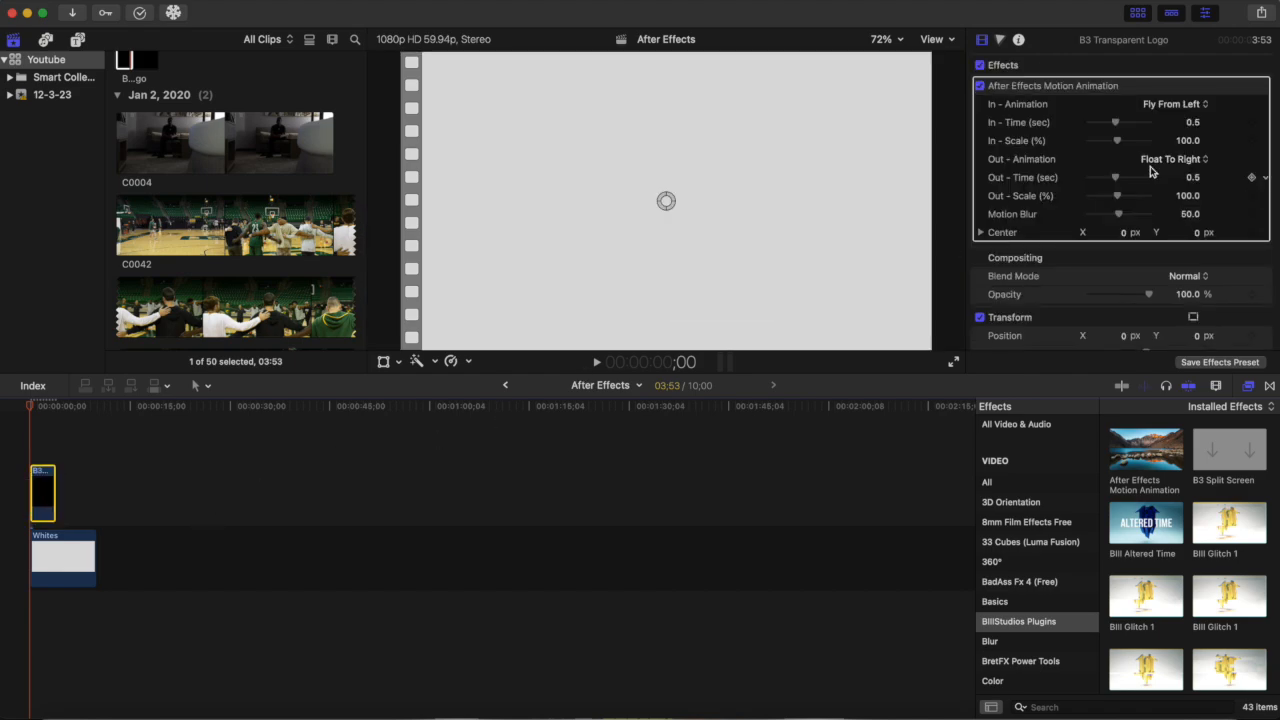
{"action": "left_click", "coordinate": [1190, 214]}
{"action": "left_click_drag", "start_coordinate": [1122, 218], "coordinate": [1141, 218]}
Step: Set the B3 Transparent Logo's In - Animation to Fly From Bottom and preview it from the start
{"action": "left_click", "coordinate": [1190, 104]}
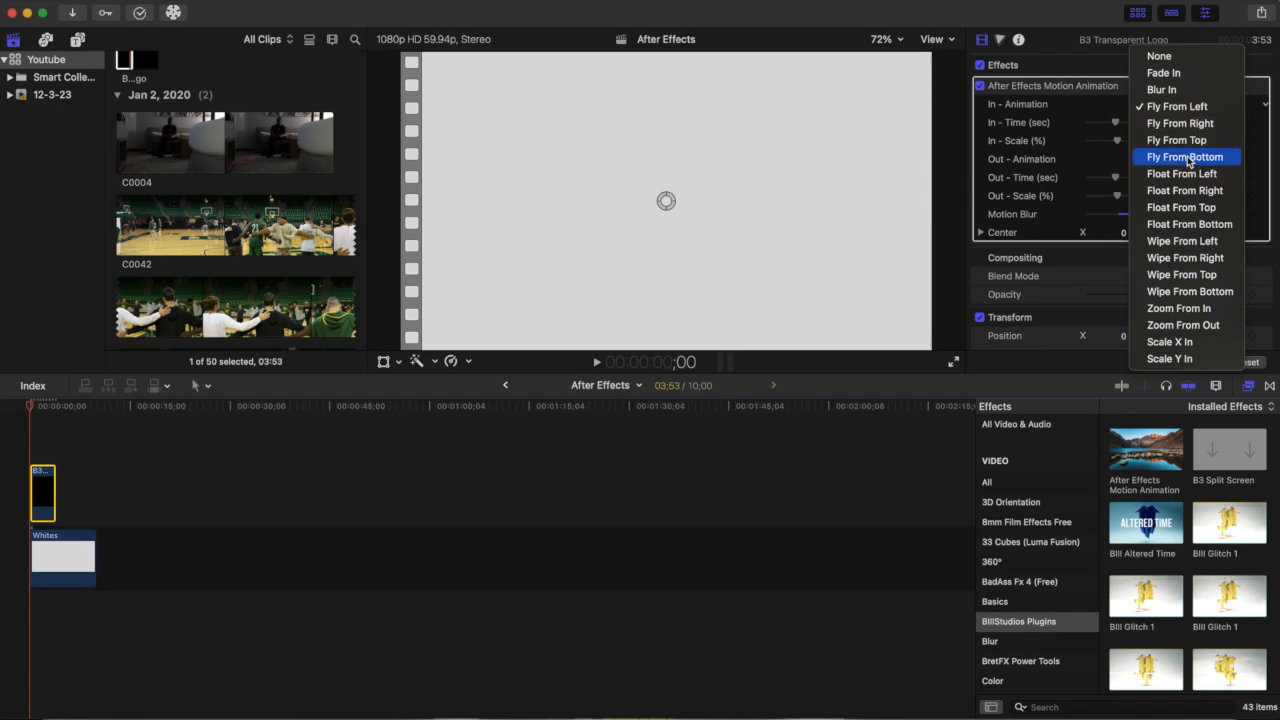
{"action": "left_click", "coordinate": [1187, 158]}
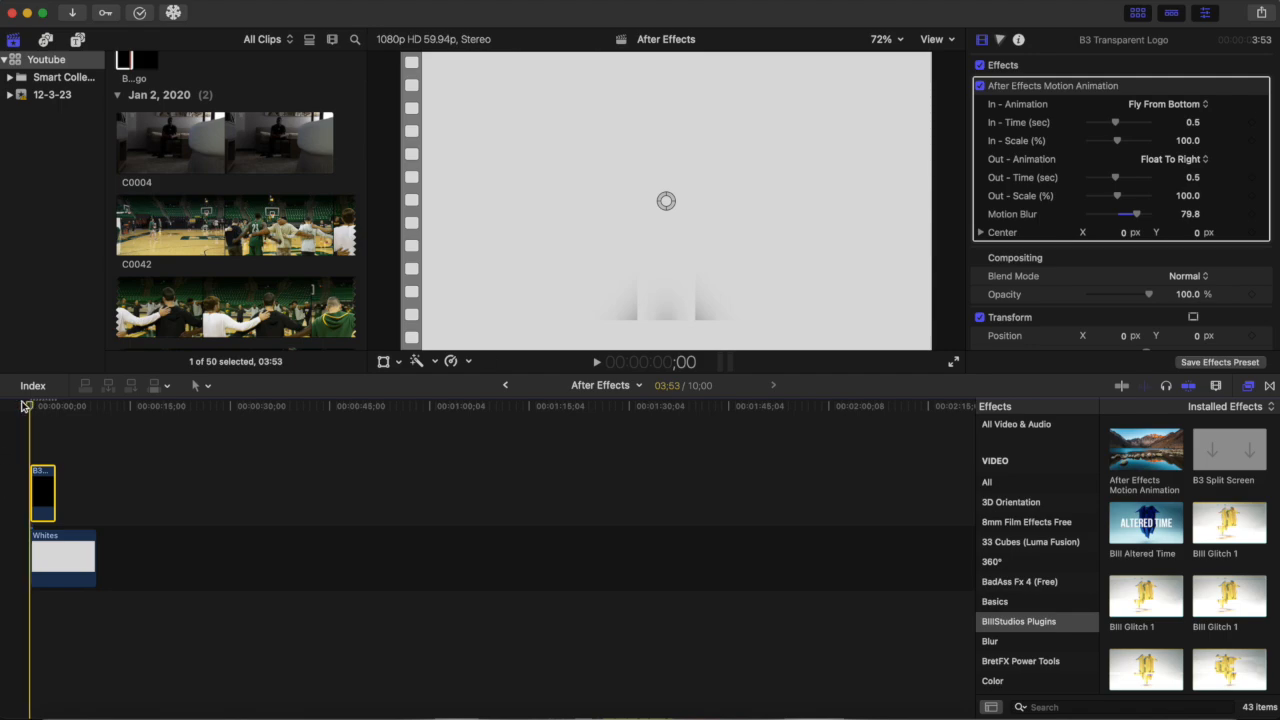
{"action": "key", "text": "space"}
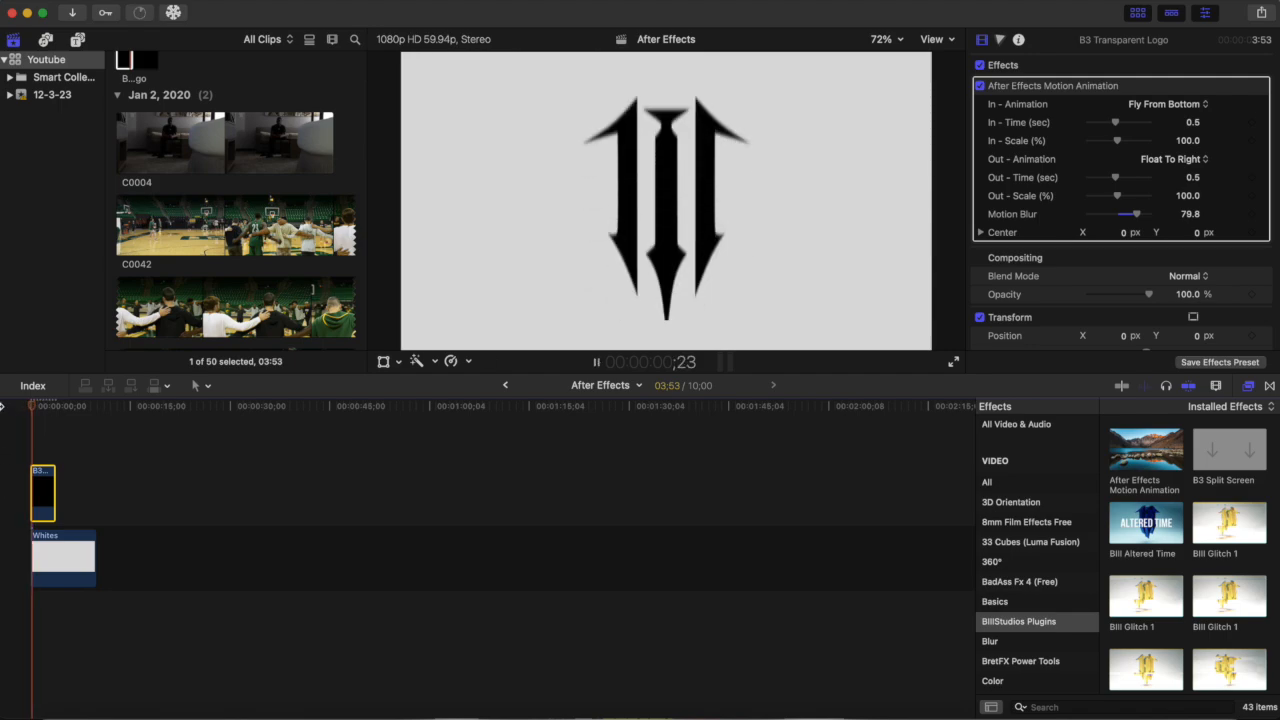
{"action": "left_click", "coordinate": [22, 424]}
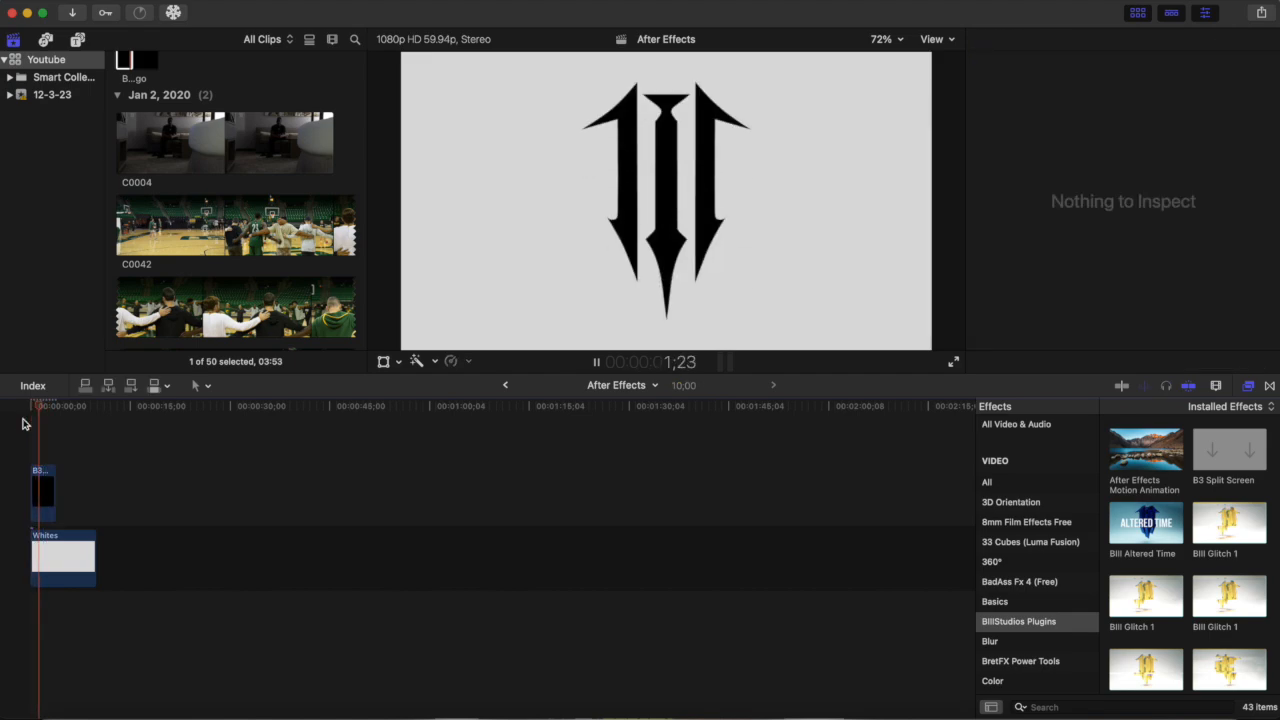
{"action": "key", "text": "space"}
{"action": "left_click", "coordinate": [43, 470]}
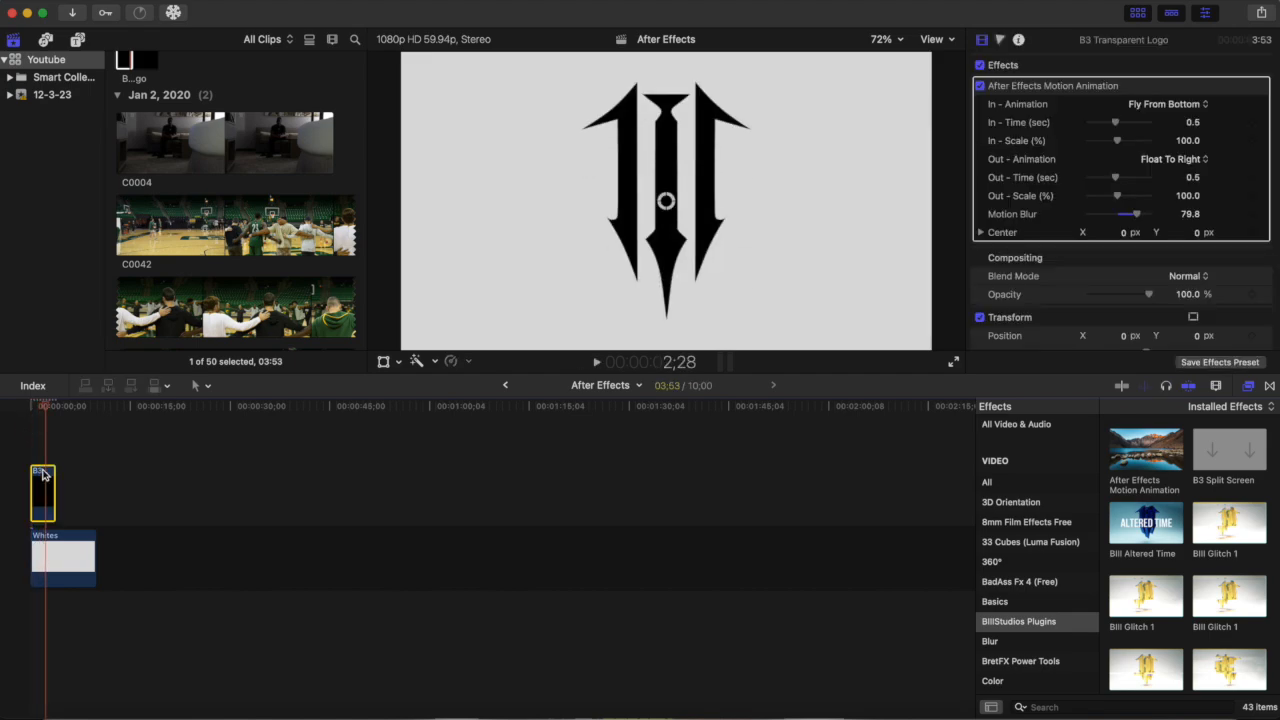
Step: Set the B3 Transparent Logo's Out - Animation to Fly To Top and trim the clip's end to 2;28
{"action": "left_click", "coordinate": [1207, 161]}
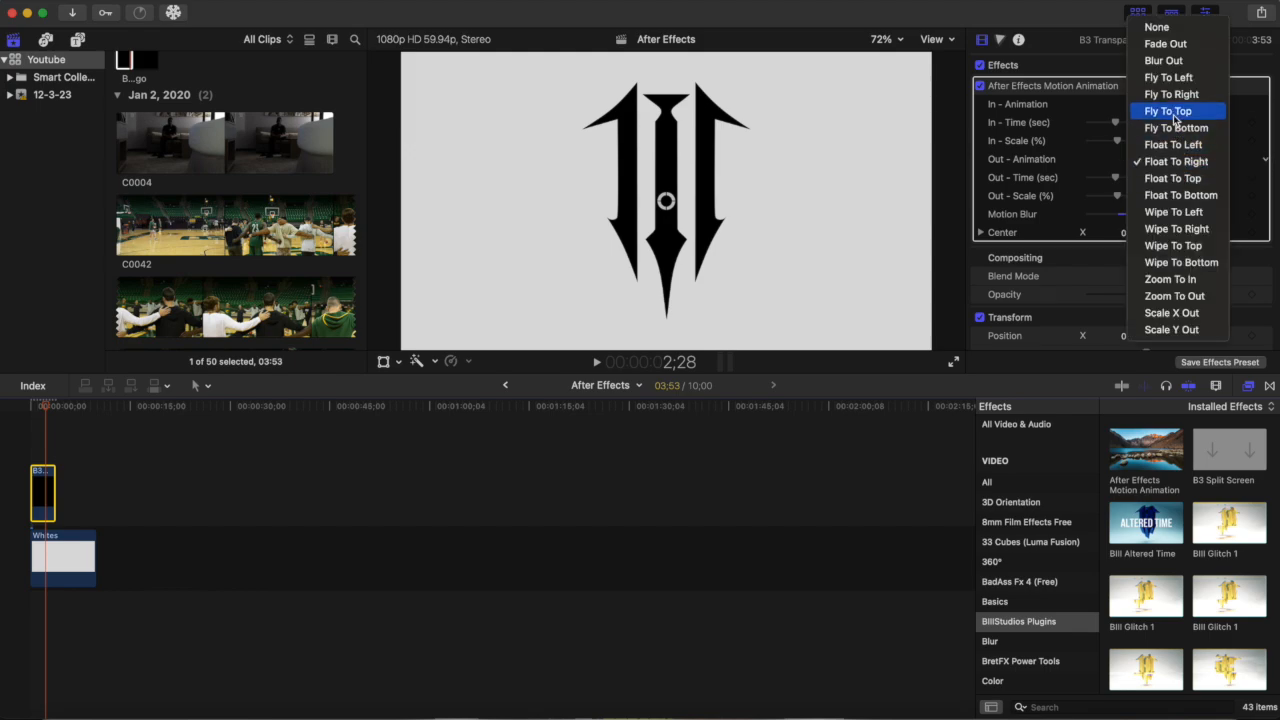
{"action": "left_click", "coordinate": [1173, 114]}
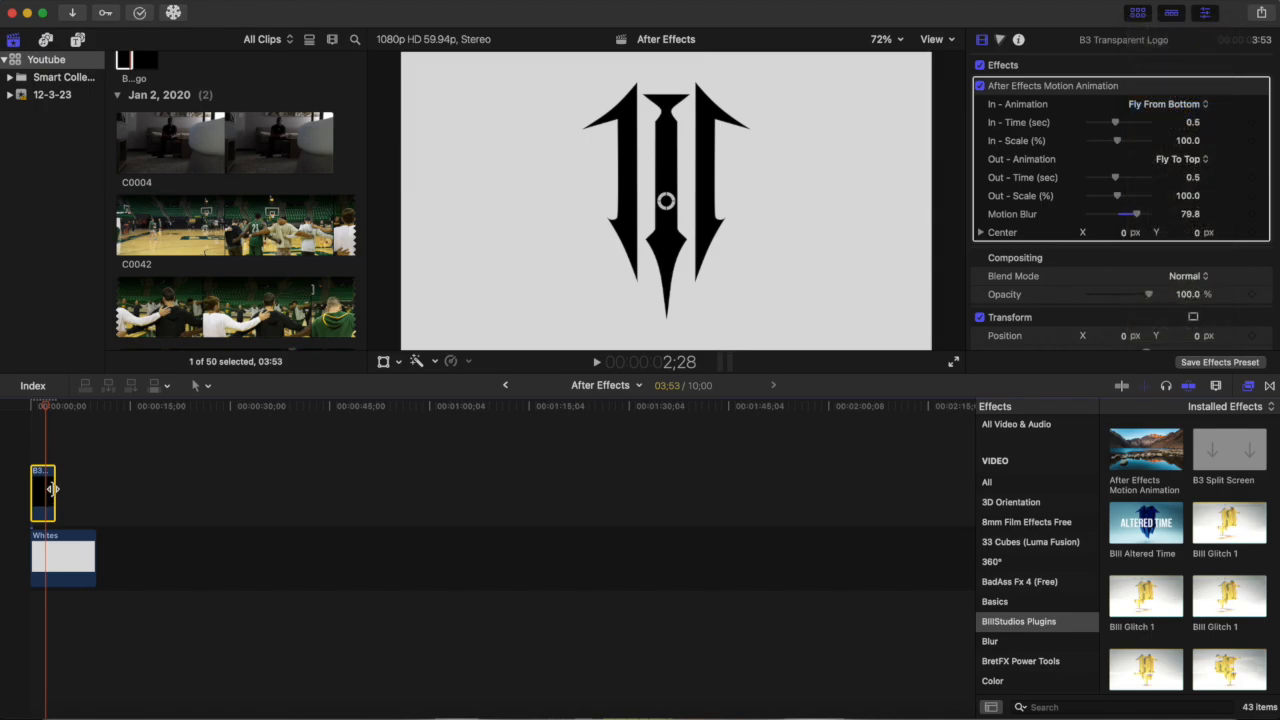
{"action": "left_click_drag", "start_coordinate": [52, 488], "coordinate": [48, 492]}
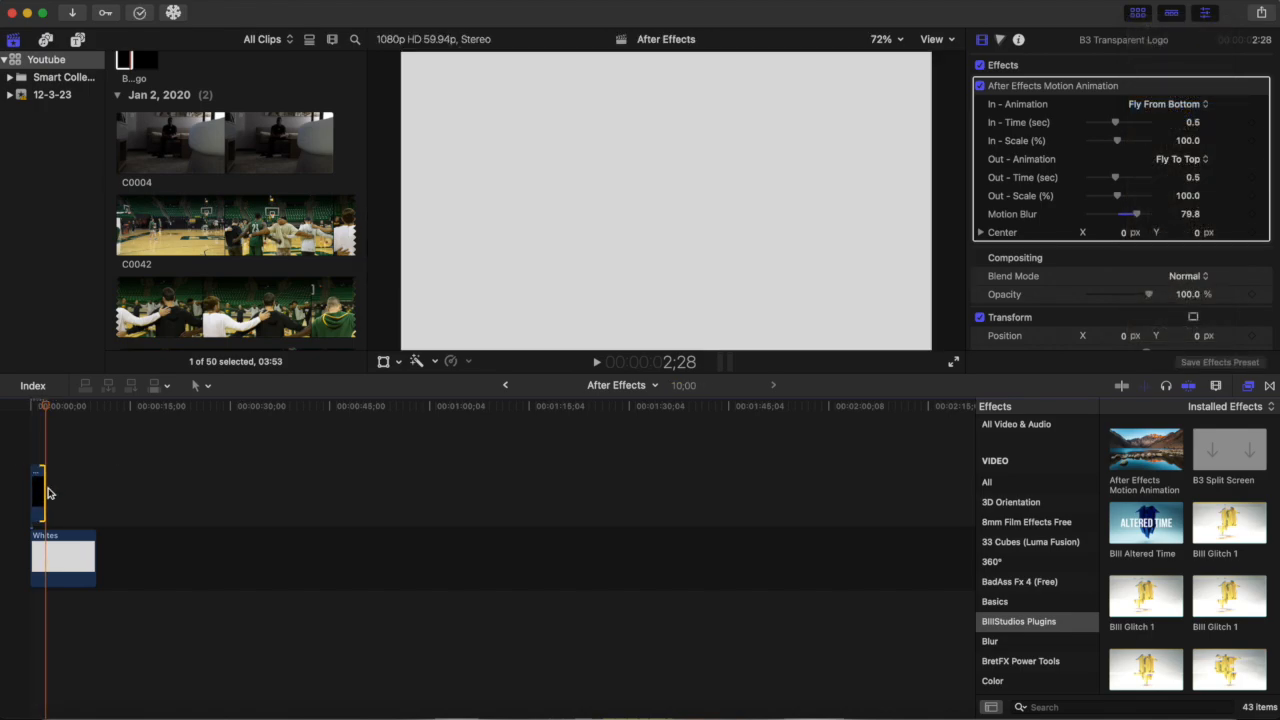
Step: Play the timeline from the start to preview the logo's in and out animations
{"action": "key", "text": "space"}
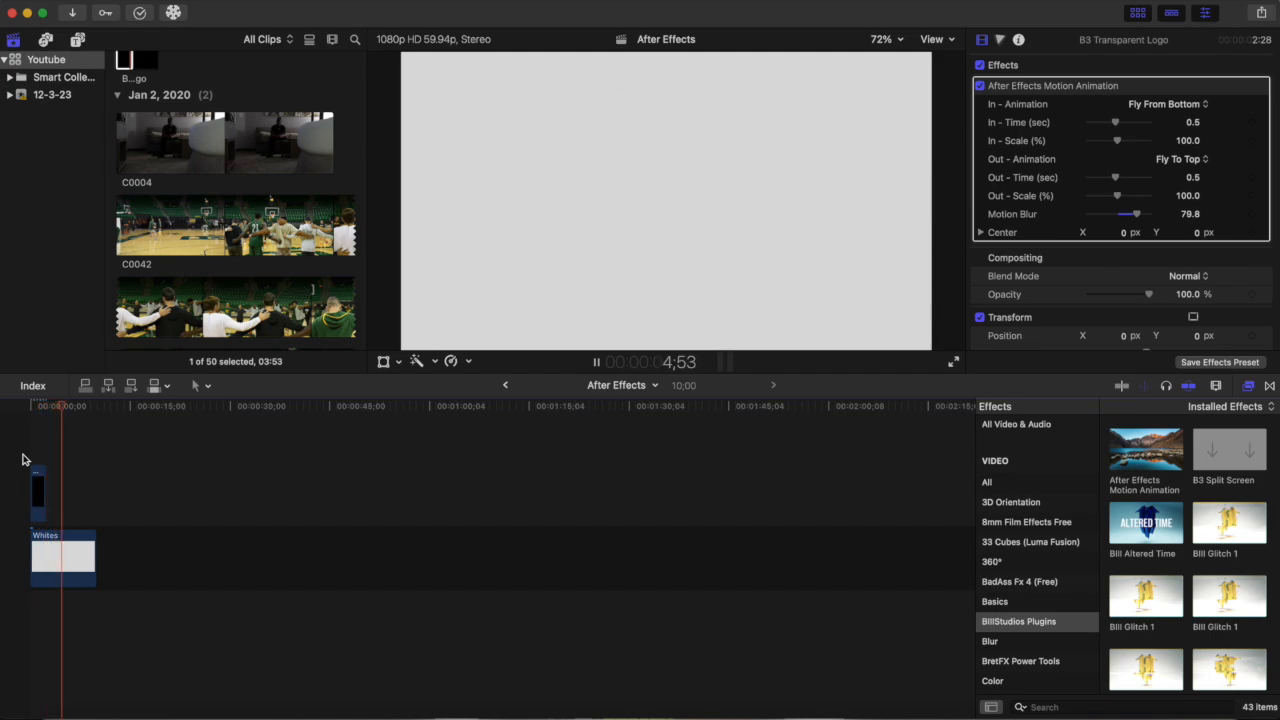
{"action": "key", "text": "space"}
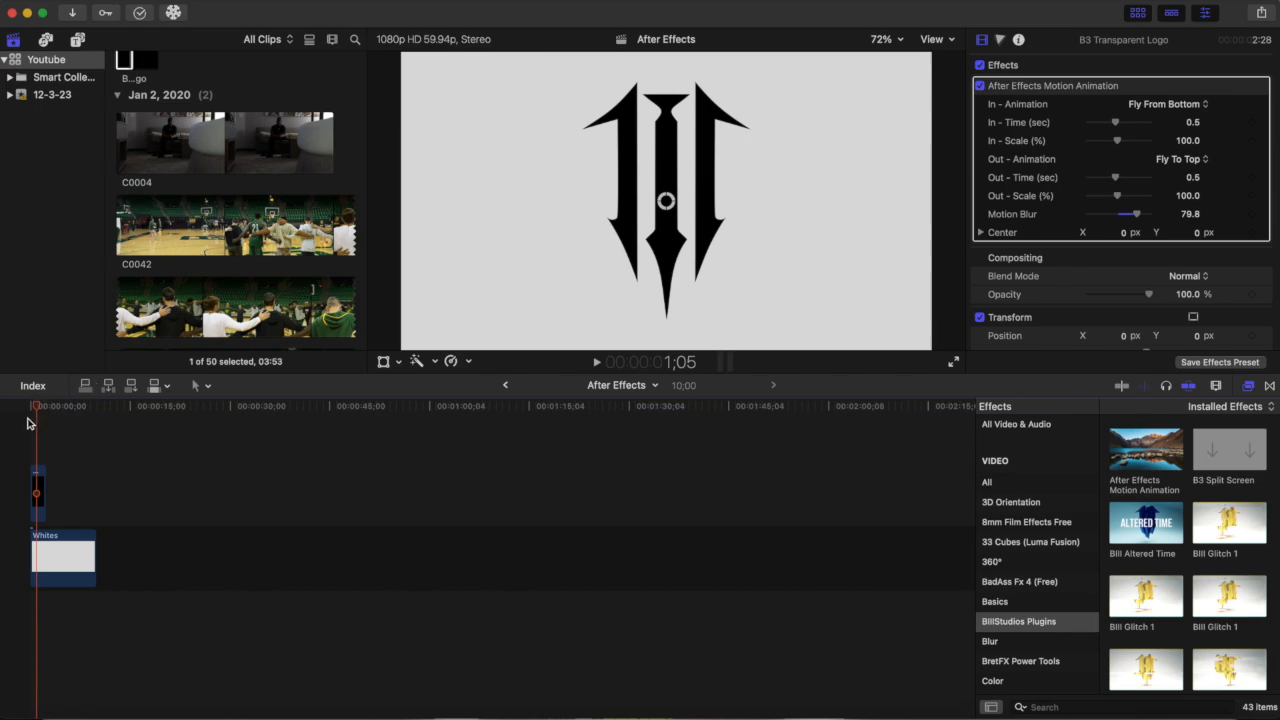
{"action": "key", "text": "space"}
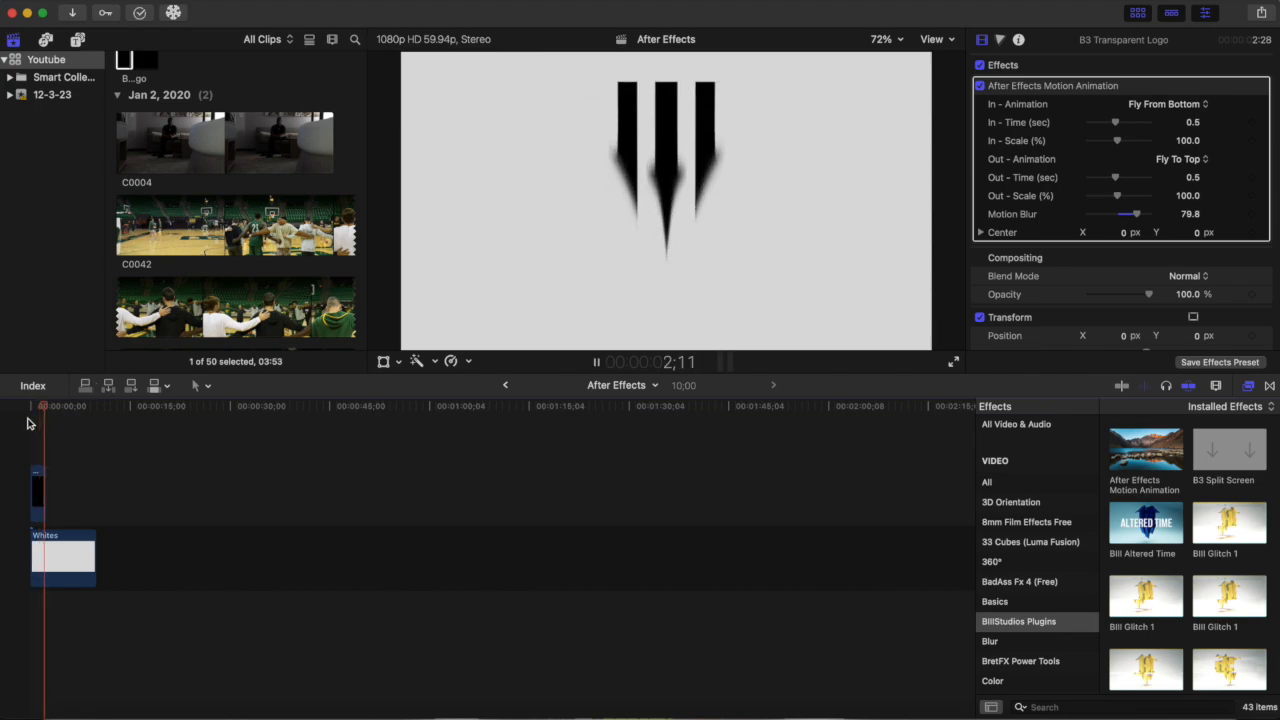
{"action": "key", "text": "space"}
Step: Replace the logo and Whites clips in the timeline with IMG_1676 followed by IMG_1638
{"action": "scroll", "coordinate": [173, 273], "scroll_direction": "up", "scroll_amount": 5}
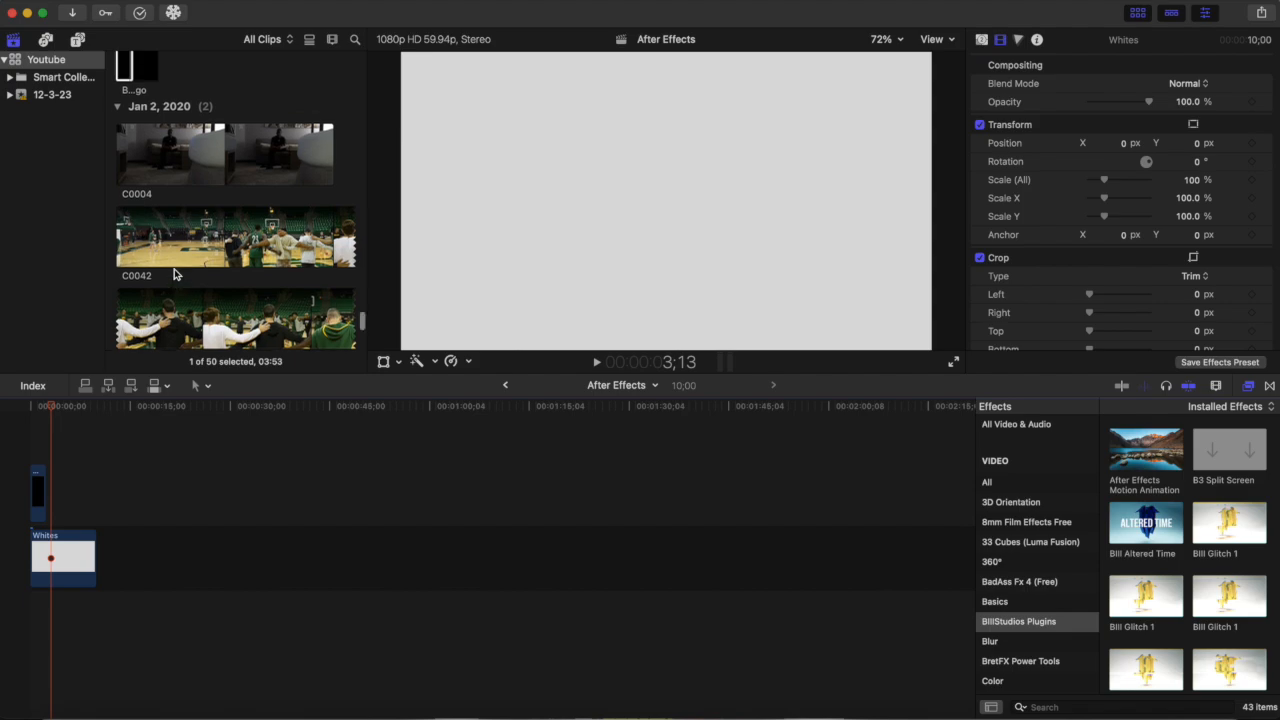
{"action": "scroll", "coordinate": [173, 273], "scroll_direction": "up", "scroll_amount": 5}
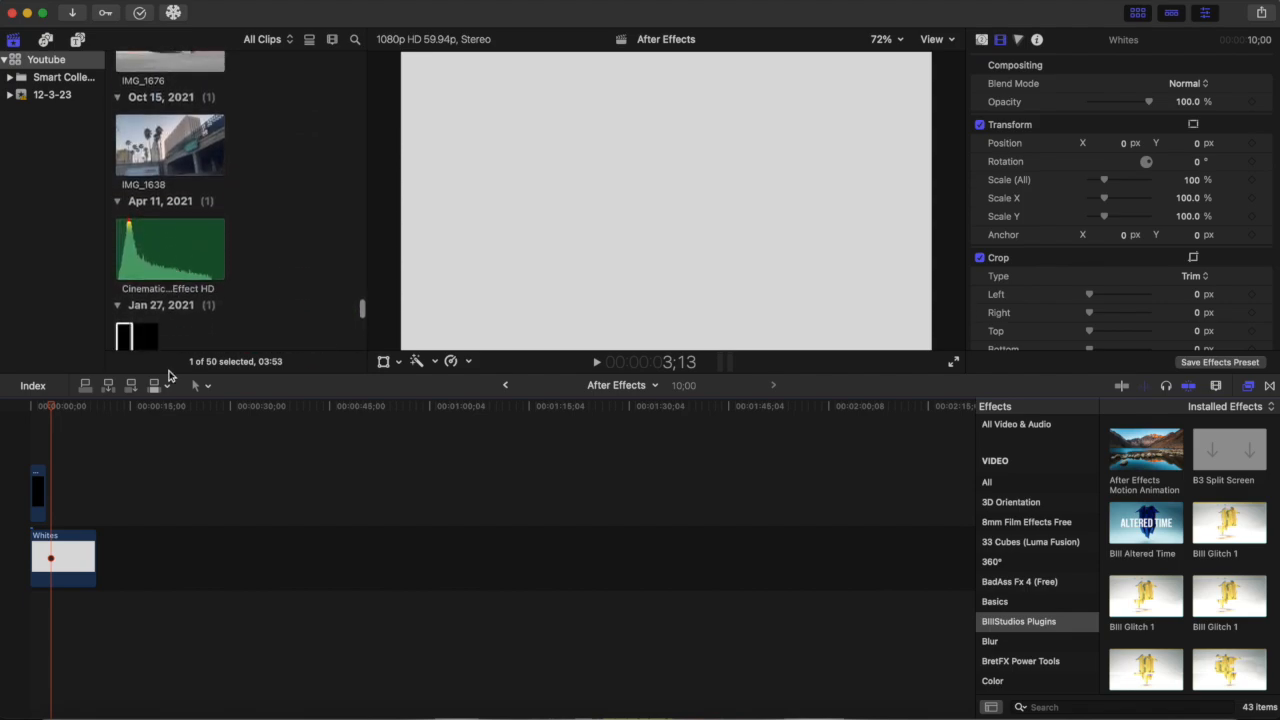
{"action": "left_click_drag", "start_coordinate": [143, 548], "coordinate": [5, 495]}
{"action": "key", "text": "Delete"}
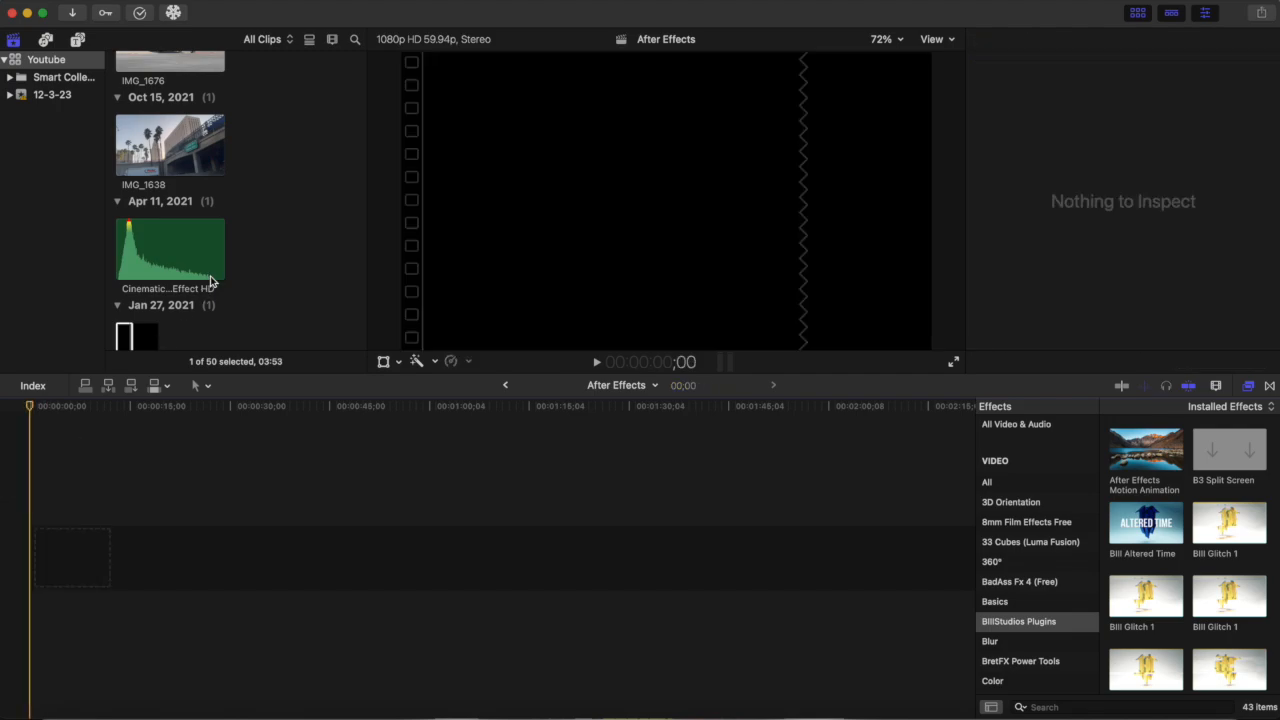
{"action": "scroll", "coordinate": [168, 156], "scroll_direction": "up", "scroll_amount": 3}
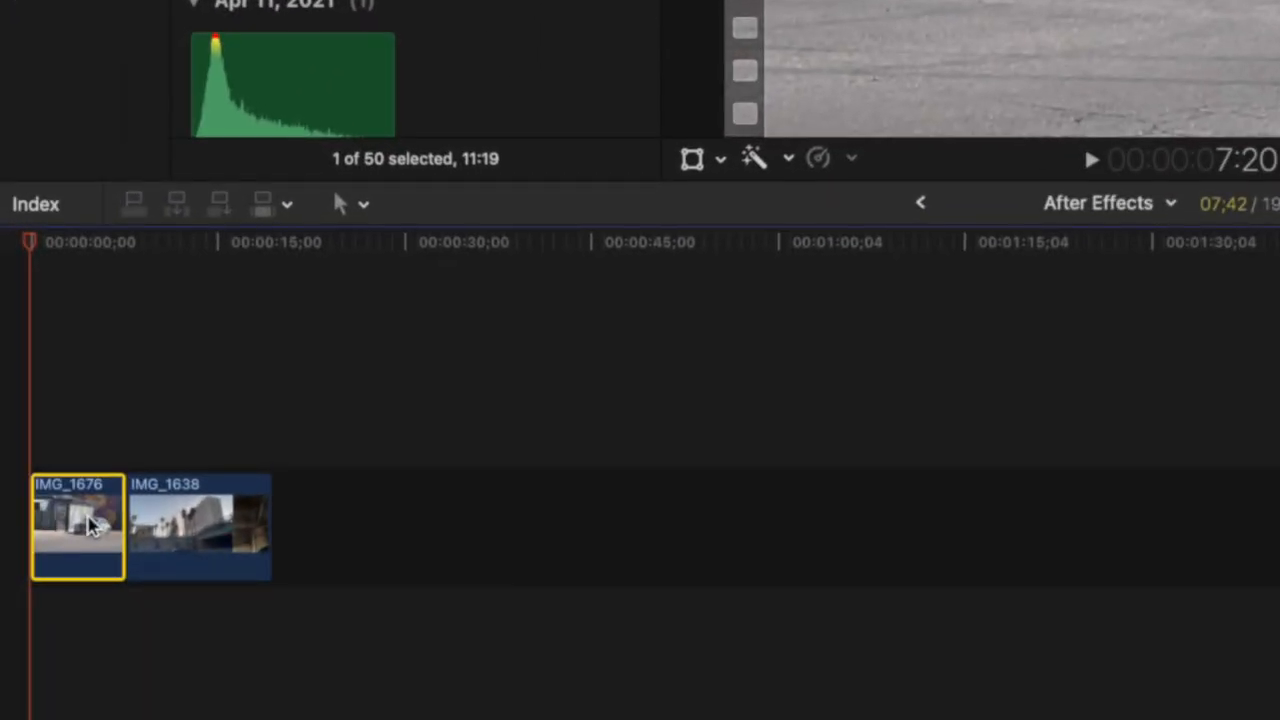
Step: Add a Hold speed segment at the start of the IMG_1676 clip
{"action": "key", "text": "ctrl+r"}
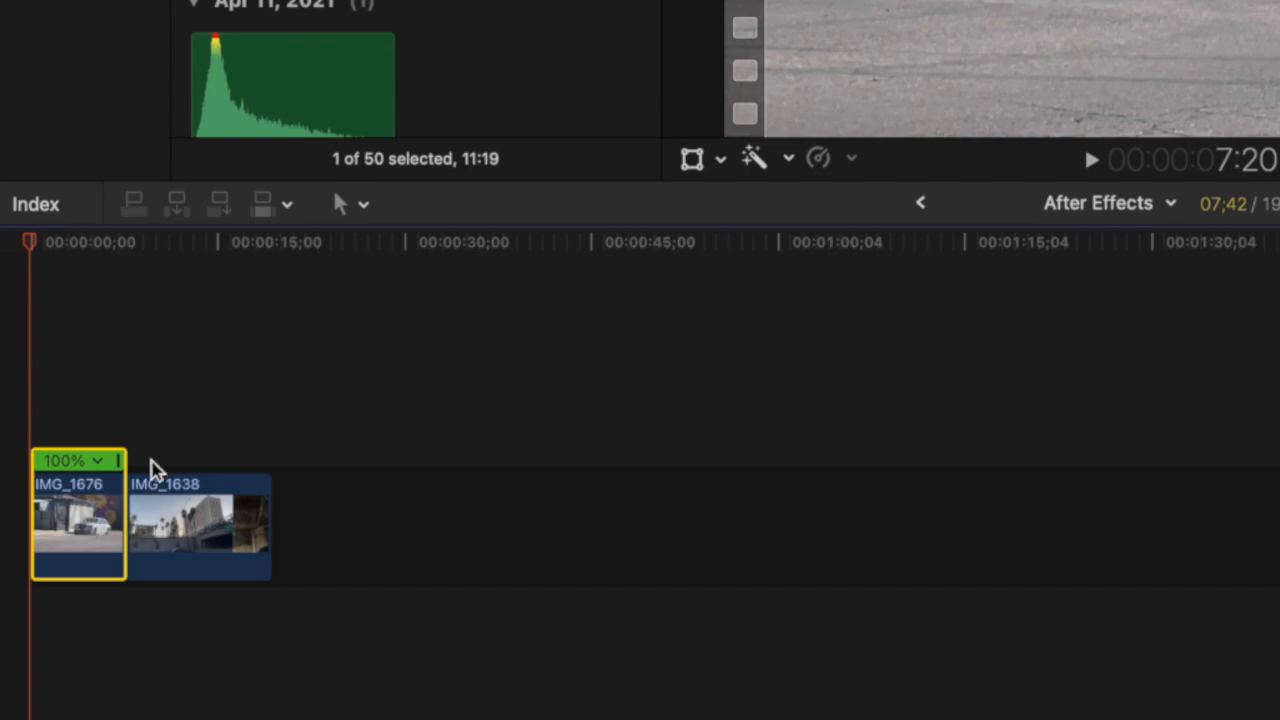
{"action": "left_click", "coordinate": [839, 156]}
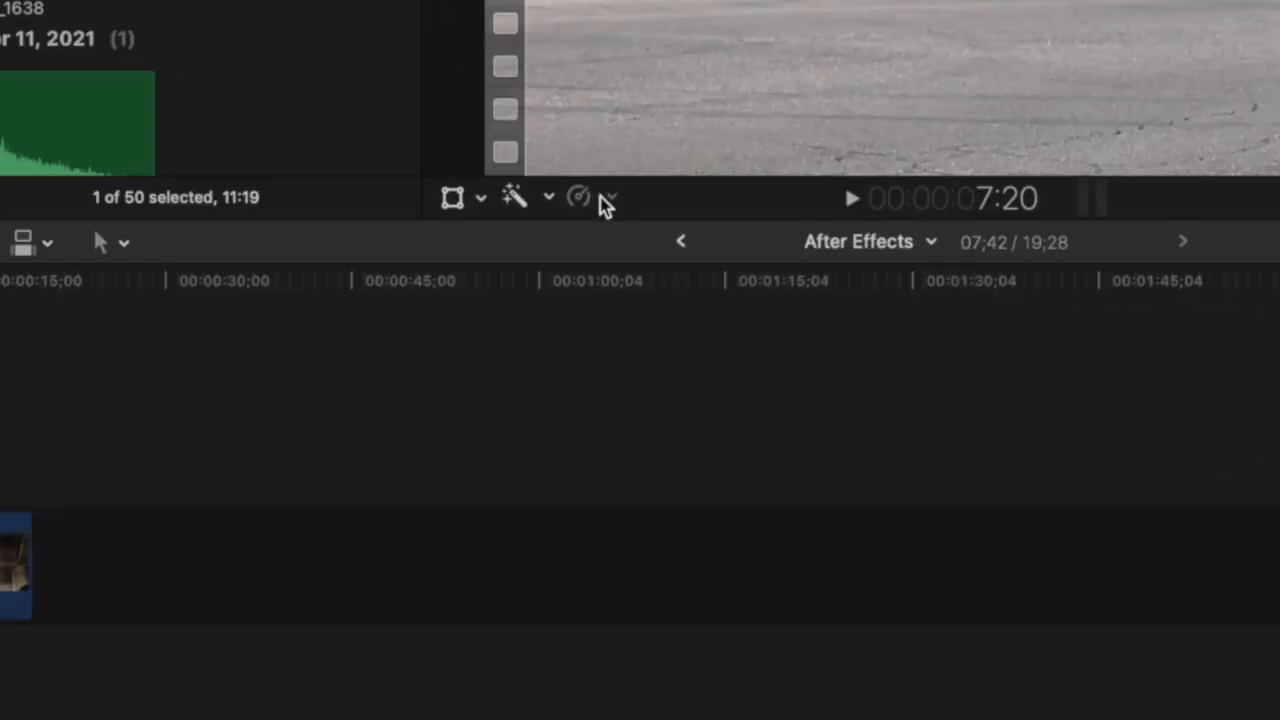
{"action": "left_click", "coordinate": [845, 162]}
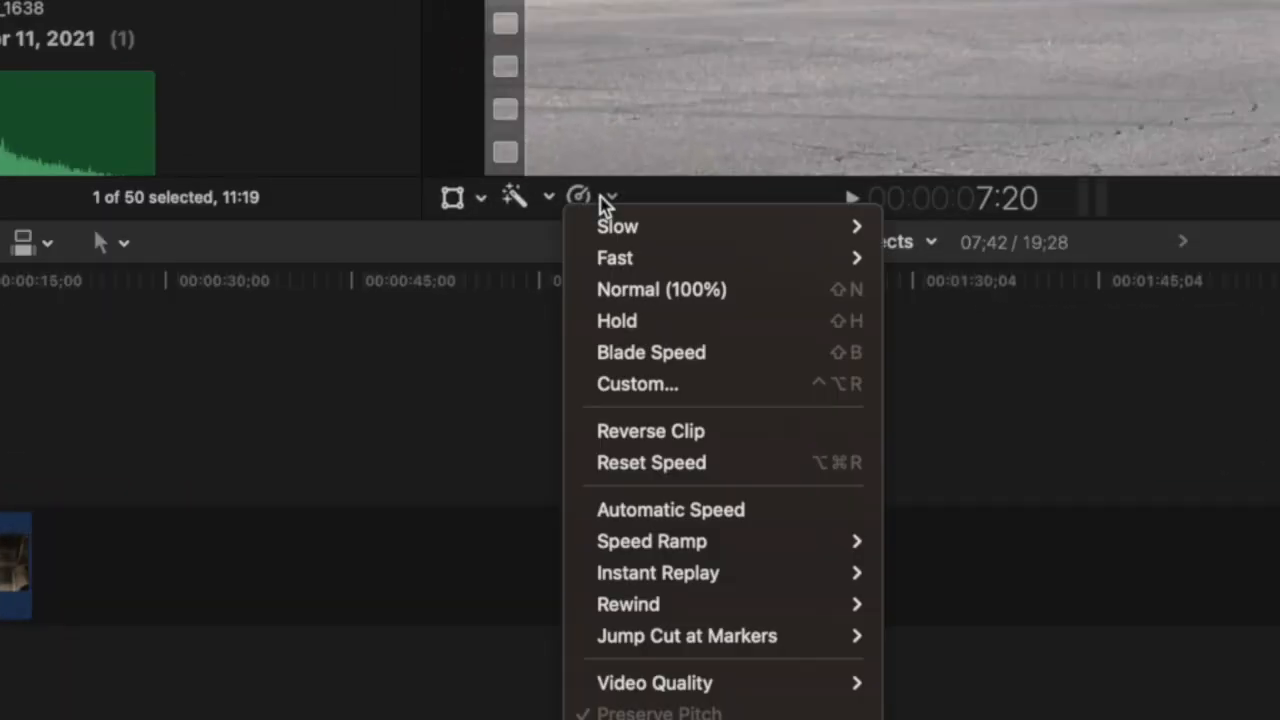
{"action": "left_click", "coordinate": [637, 325]}
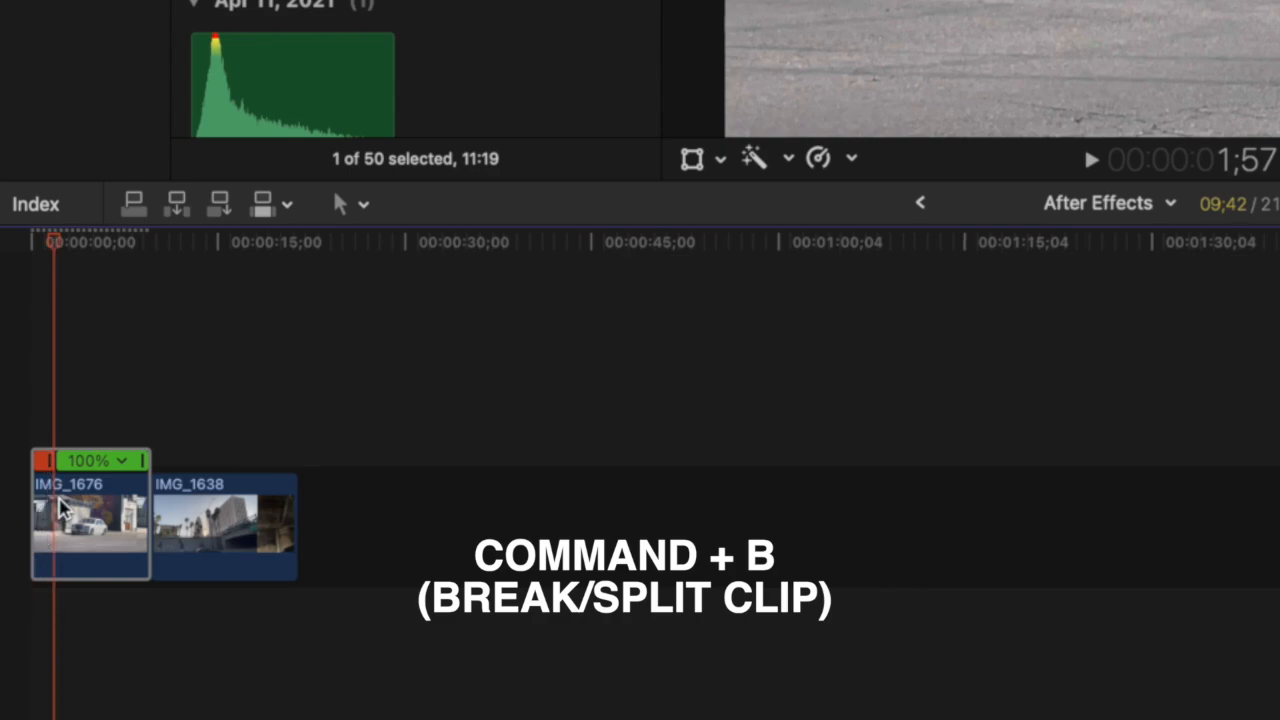
Step: Split IMG_1676 at 1;57 where the hold ends and stack the held piece above the start of the remaining footage
{"action": "key", "text": "super+b"}
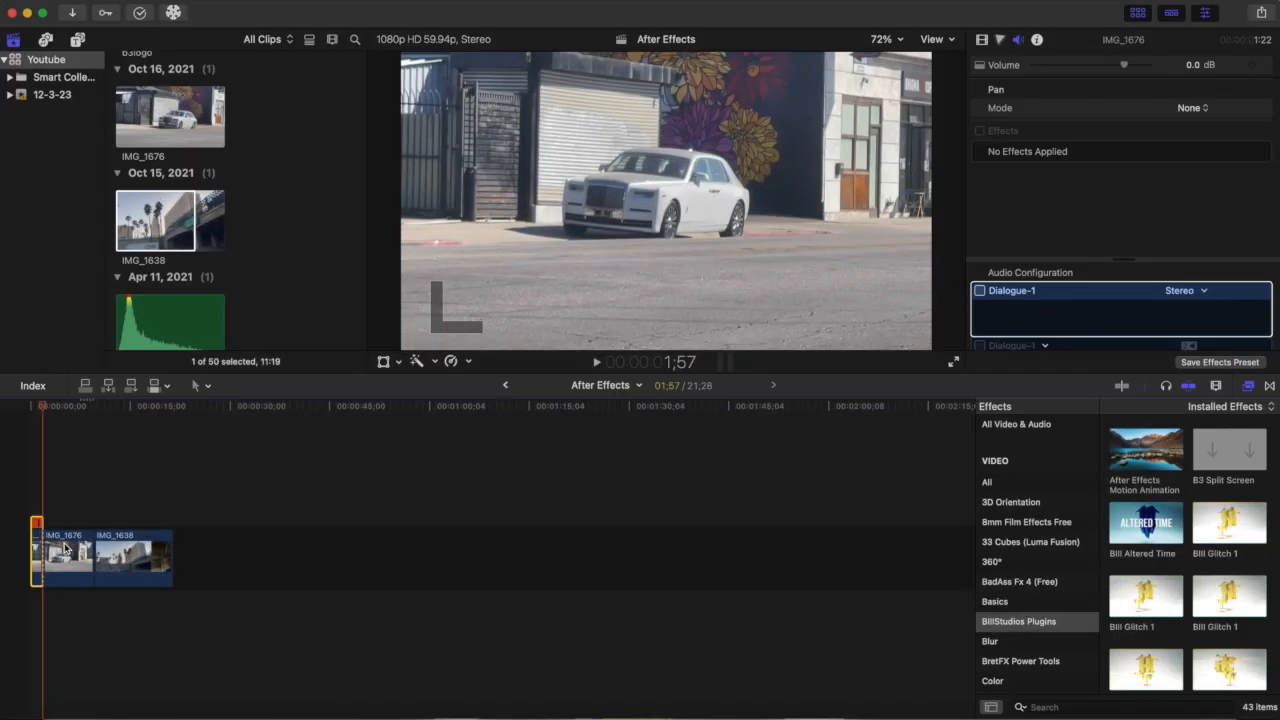
{"action": "left_click_drag", "start_coordinate": [35, 549], "coordinate": [40, 480]}
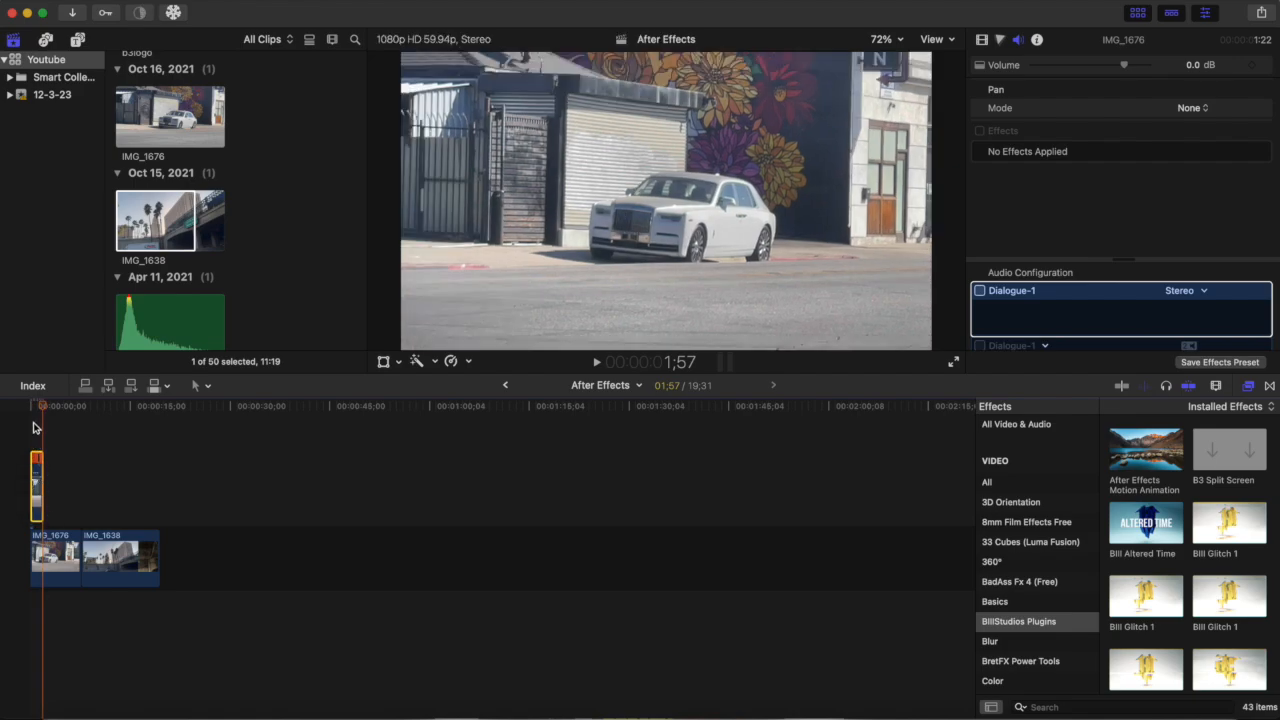
{"action": "left_click_drag", "start_coordinate": [42, 408], "coordinate": [35, 408]}
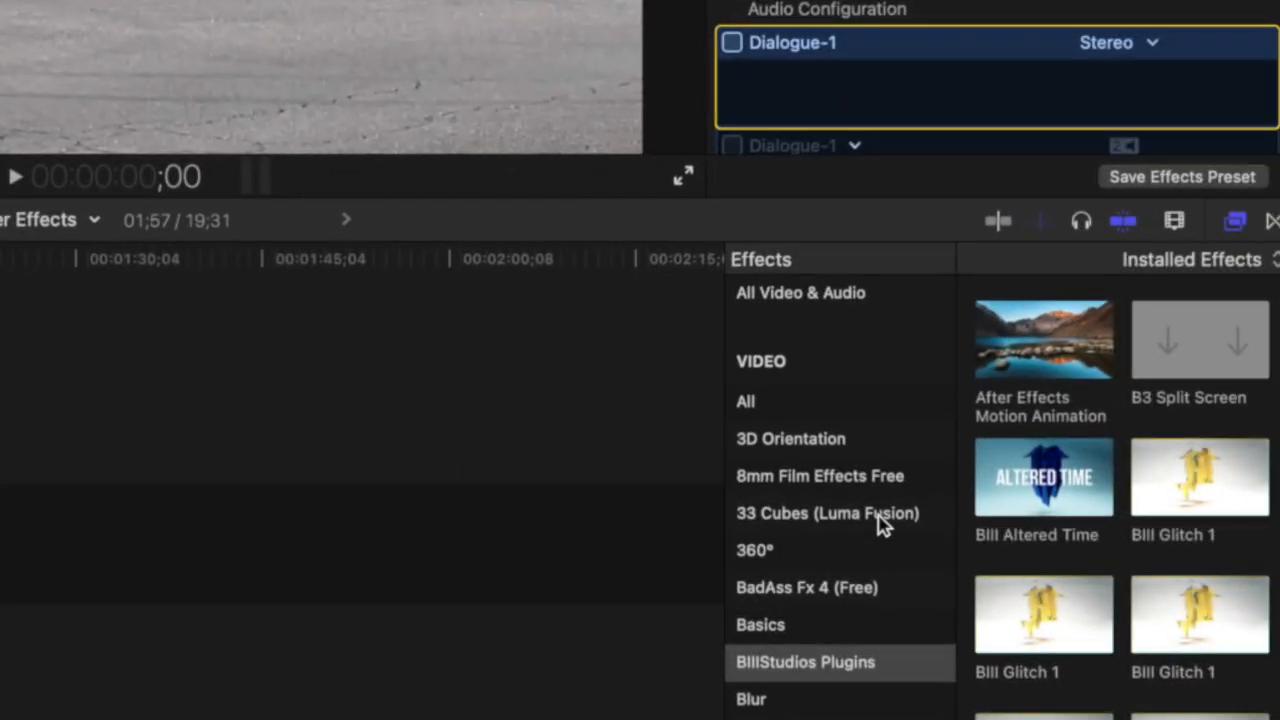
Step: Apply the Draw Mask effect from Masks and Keying to the held IMG_1676 clip
{"action": "scroll", "coordinate": [1055, 545], "scroll_direction": "down", "scroll_amount": 4}
{"action": "scroll", "coordinate": [855, 511], "scroll_direction": "down", "scroll_amount": 8}
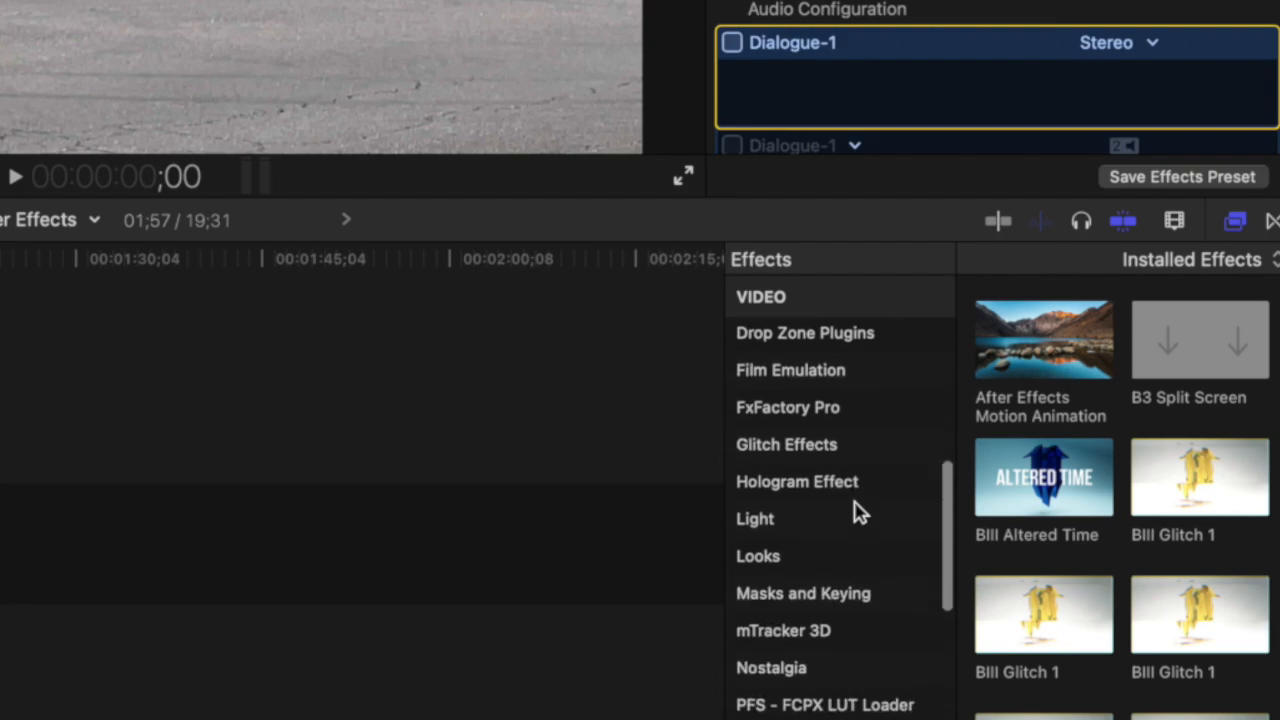
{"action": "left_click", "coordinate": [806, 580]}
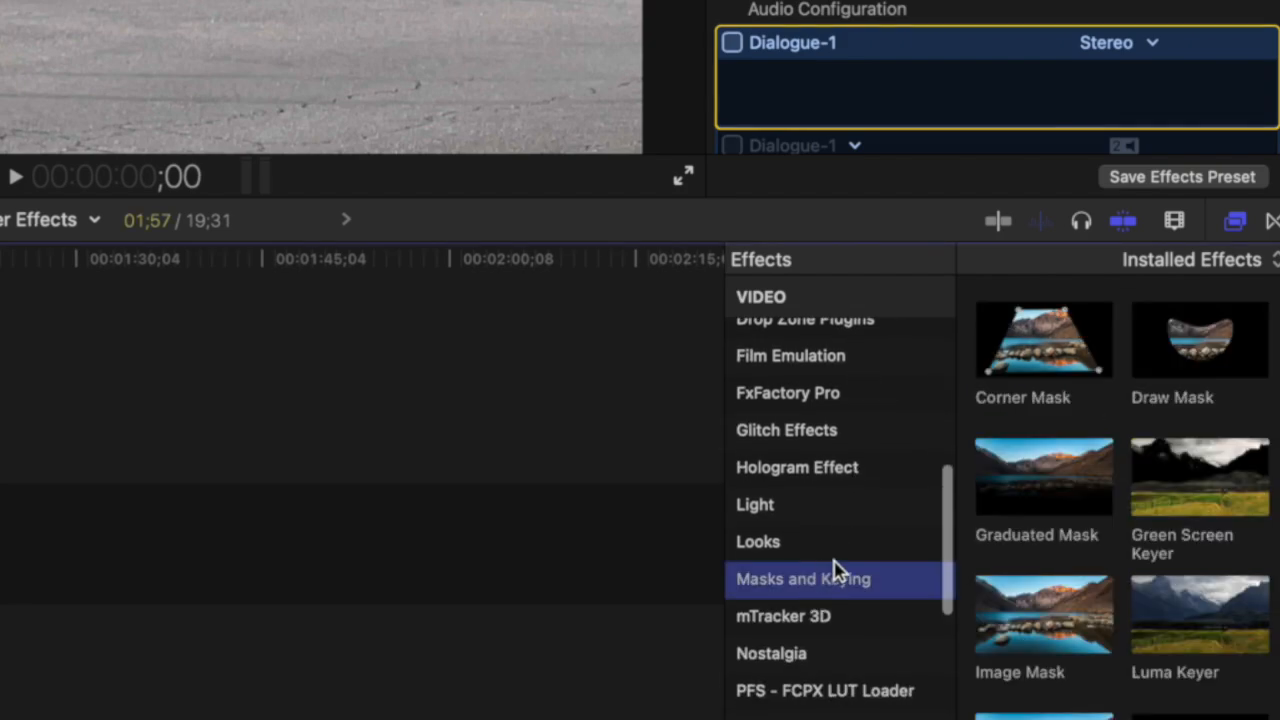
{"action": "left_click", "coordinate": [1218, 344]}
{"action": "mouse_move", "coordinate": [1218, 344]}
{"action": "left_mouse_down"}
{"action": "mouse_move", "coordinate": [10, 440]}
{"action": "mouse_move", "coordinate": [0, 354]}
{"action": "mouse_move", "coordinate": [0, 434]}
{"action": "mouse_move", "coordinate": [0, 419]}
{"action": "left_mouse_up"}
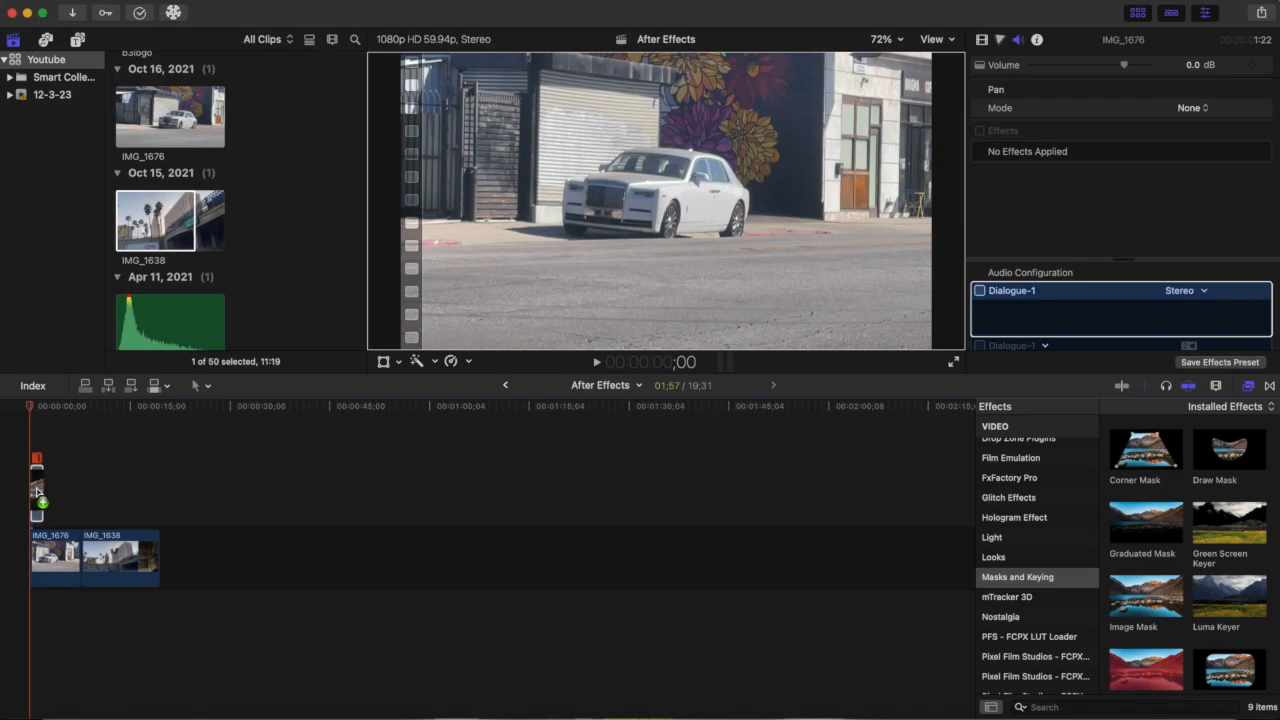
{"action": "left_click_drag", "start_coordinate": [37, 493], "coordinate": [37, 490]}
Step: Draw a closed mask around the outline of the white car, with the viewer at 100%
{"action": "left_click", "coordinate": [720, 234]}
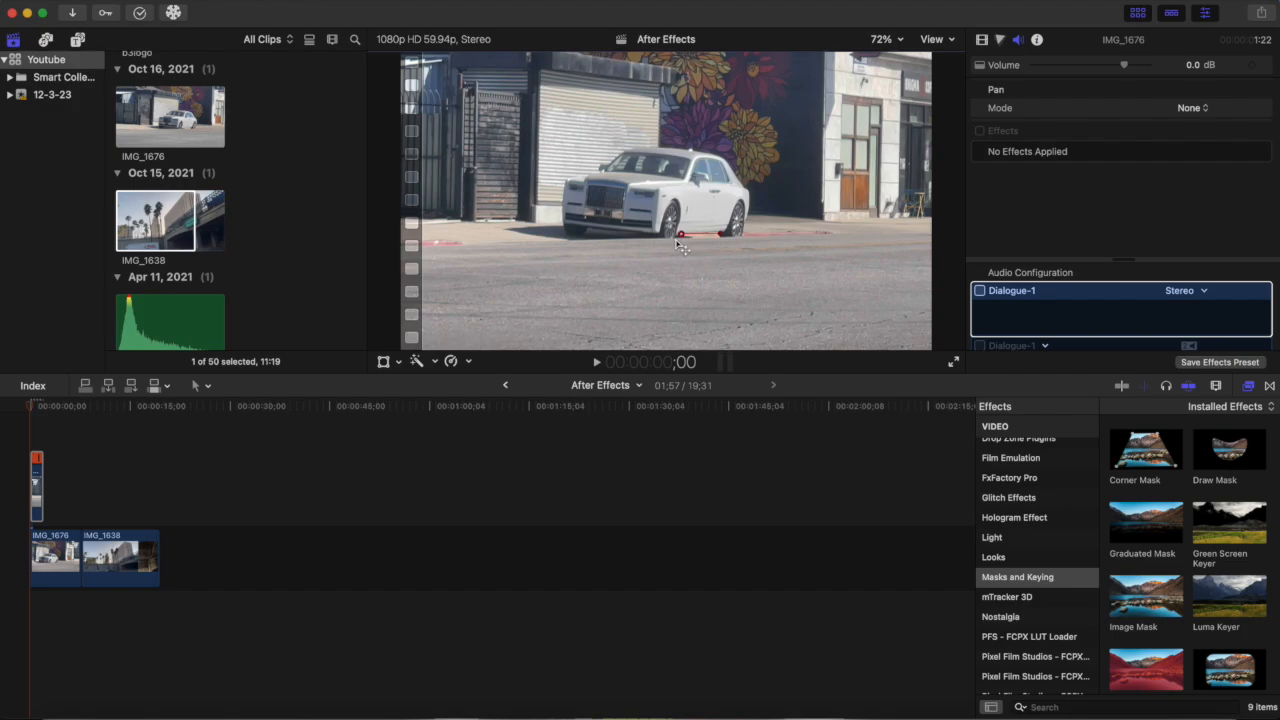
{"action": "left_click", "coordinate": [883, 39]}
{"action": "left_click", "coordinate": [899, 131]}
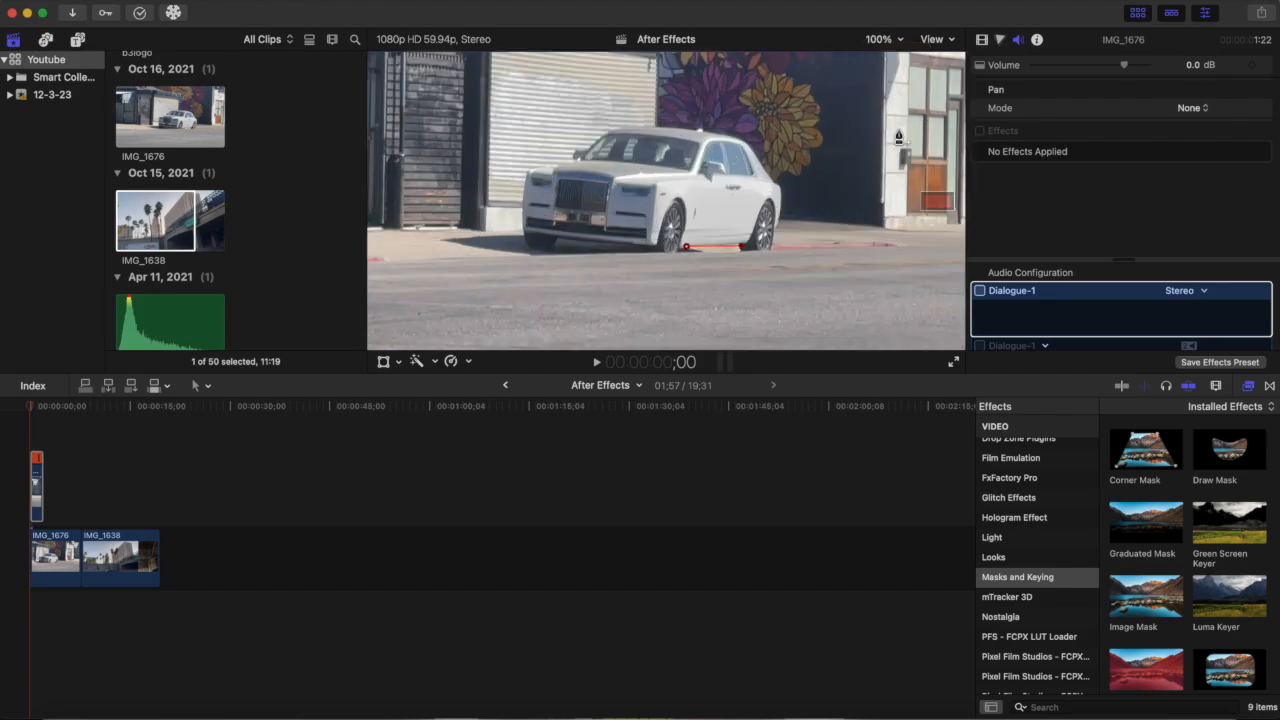
{"action": "left_click", "coordinate": [556, 247]}
{"action": "left_click", "coordinate": [520, 232]}
{"action": "left_click", "coordinate": [521, 190]}
{"action": "left_click", "coordinate": [541, 162]}
{"action": "left_click", "coordinate": [580, 145]}
{"action": "left_click", "coordinate": [617, 124]}
{"action": "left_click", "coordinate": [735, 133]}
{"action": "left_click", "coordinate": [775, 183]}
{"action": "left_click_drag", "start_coordinate": [765, 157], "coordinate": [762, 160]}
{"action": "left_click", "coordinate": [784, 198]}
{"action": "left_click", "coordinate": [780, 231]}
{"action": "left_click", "coordinate": [775, 246]}
{"action": "left_click", "coordinate": [765, 253]}
{"action": "left_click_drag", "start_coordinate": [741, 246], "coordinate": [734, 247]}
{"action": "left_click", "coordinate": [746, 251]}
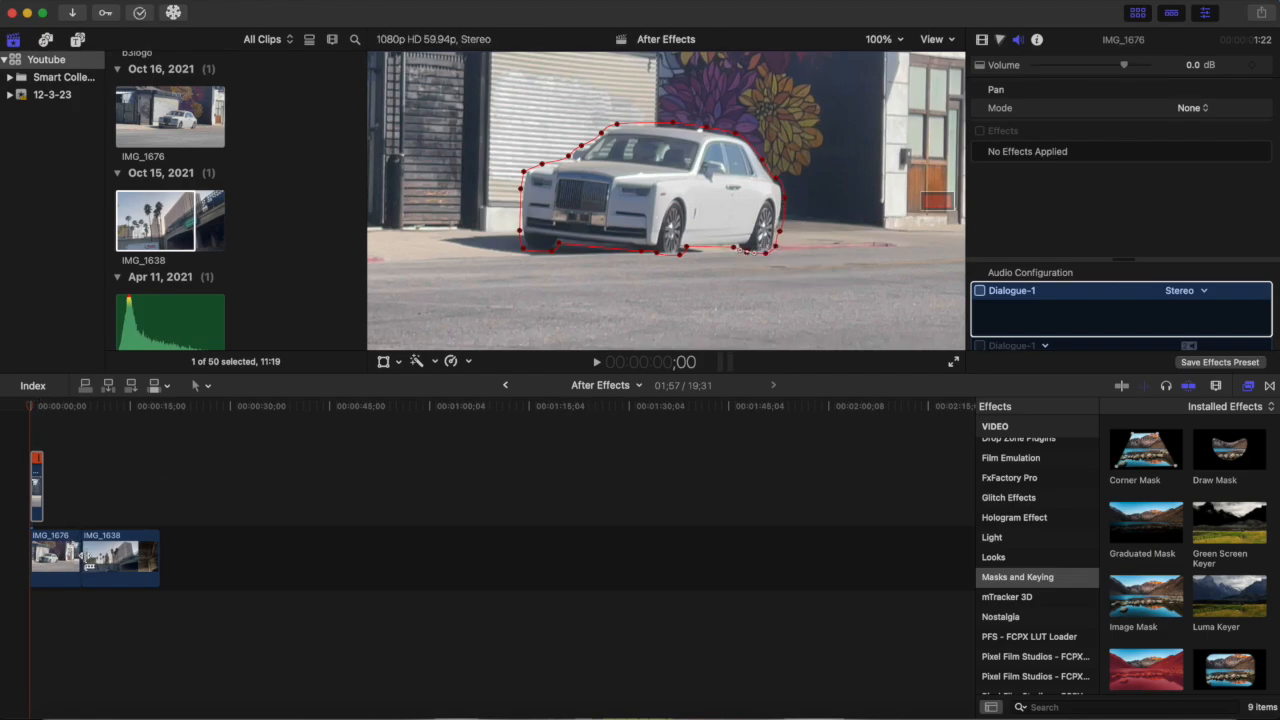
Step: Move IMG_1638 ahead of IMG_1676 and shift the masked car clip earlier so it overlaps the end of IMG_1638
{"action": "left_click_drag", "start_coordinate": [126, 566], "coordinate": [21, 566]}
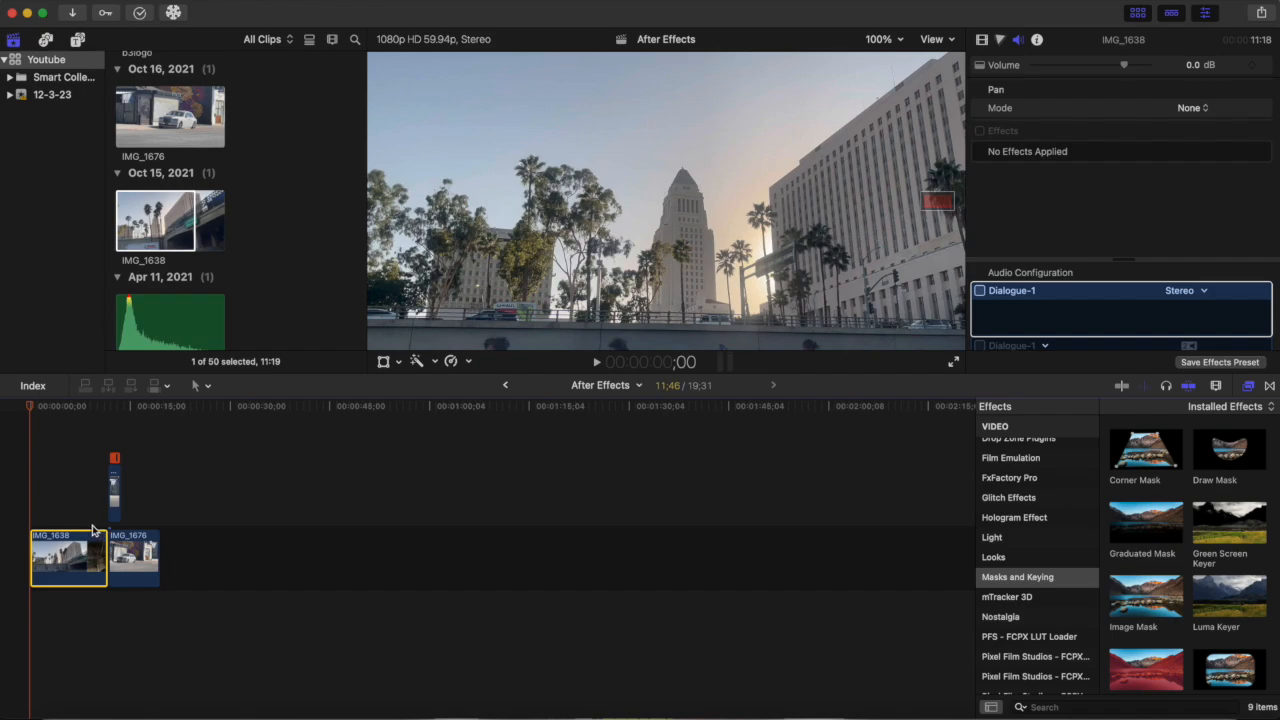
{"action": "key", "text": "super+="}
{"action": "key", "text": "super+="}
{"action": "key", "text": "super+="}
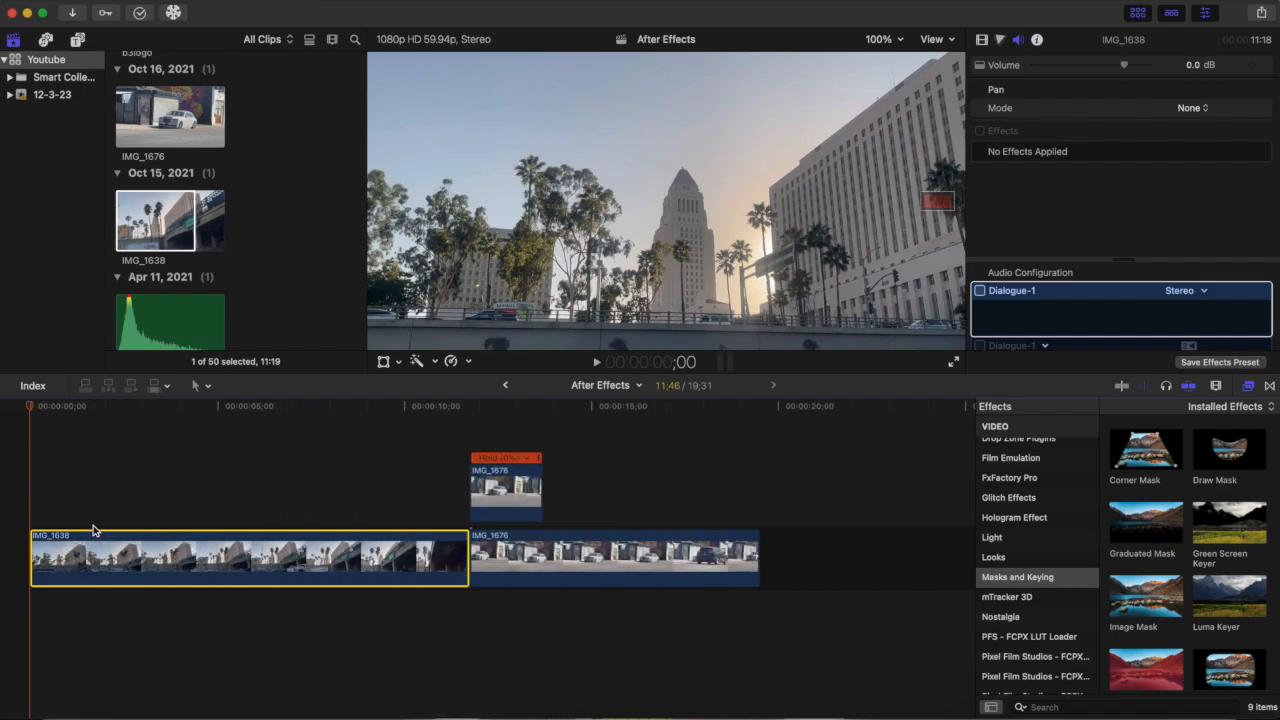
{"action": "left_click", "coordinate": [524, 492]}
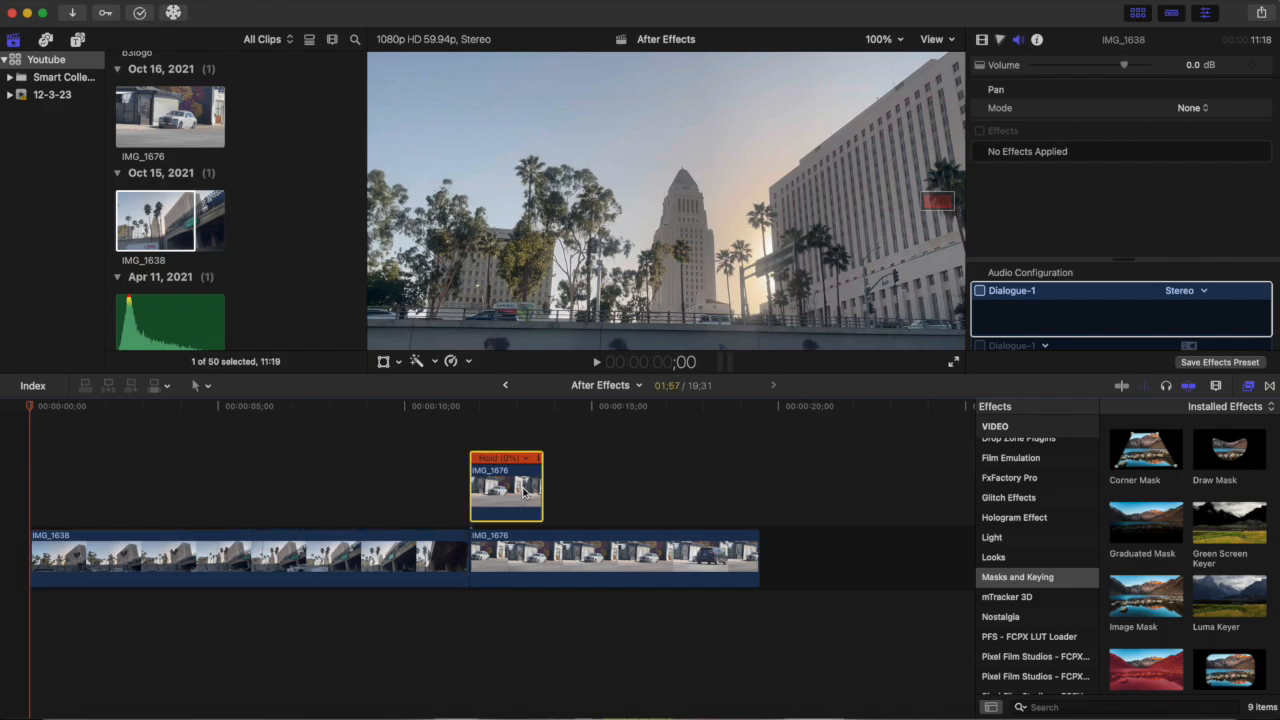
{"action": "left_click_drag", "start_coordinate": [517, 492], "coordinate": [456, 492]}
Step: Set the Draw Mask's Feather to -39.0 on the masked car clip
{"action": "left_click", "coordinate": [445, 428]}
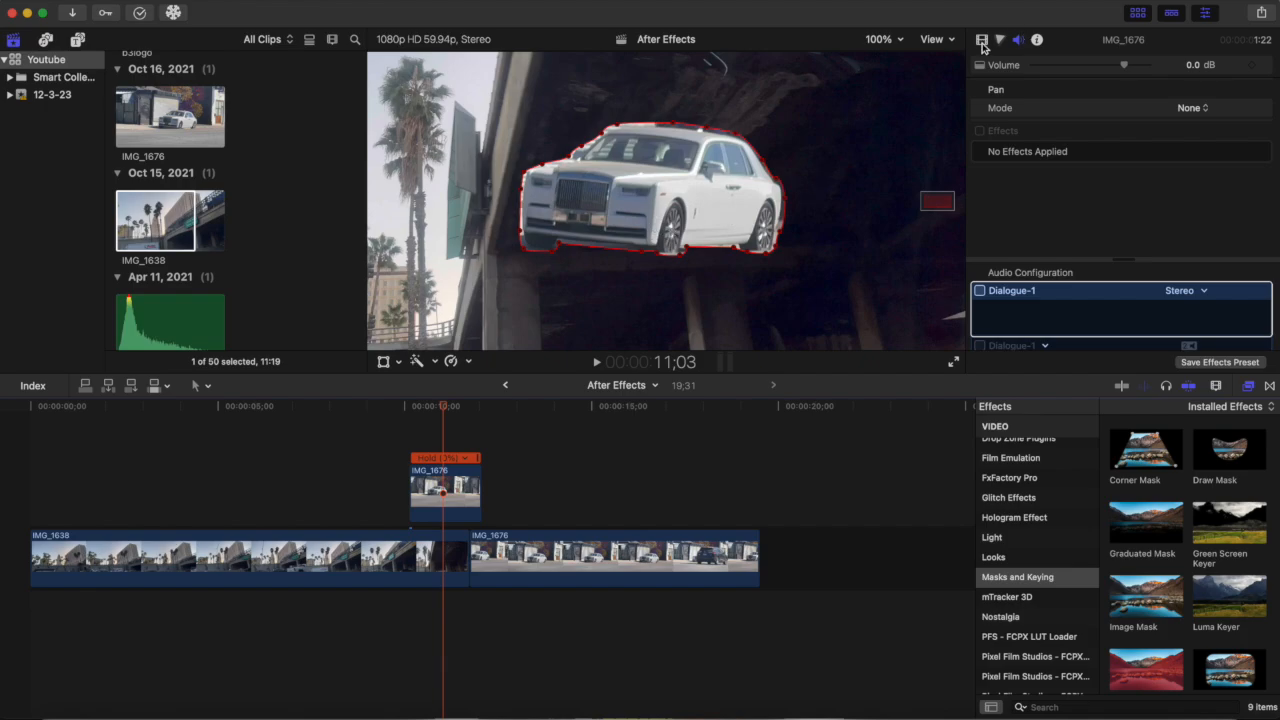
{"action": "left_click", "coordinate": [441, 513]}
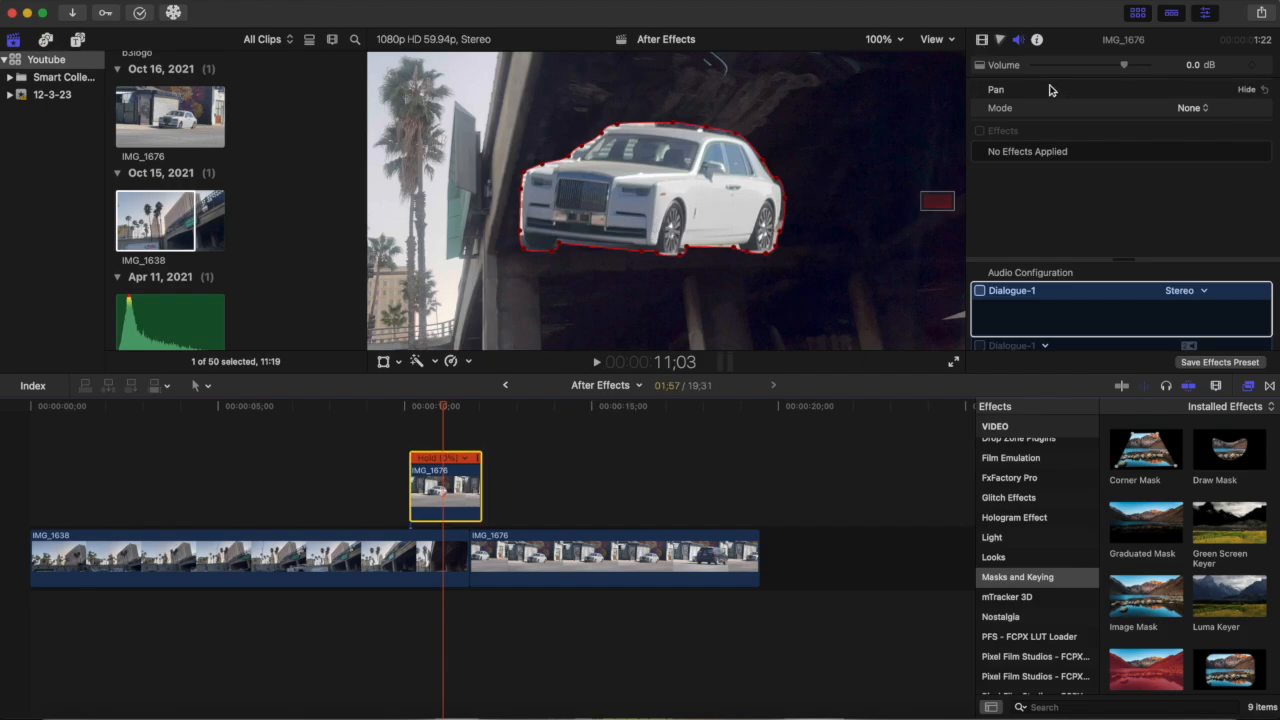
{"action": "left_click", "coordinate": [983, 41]}
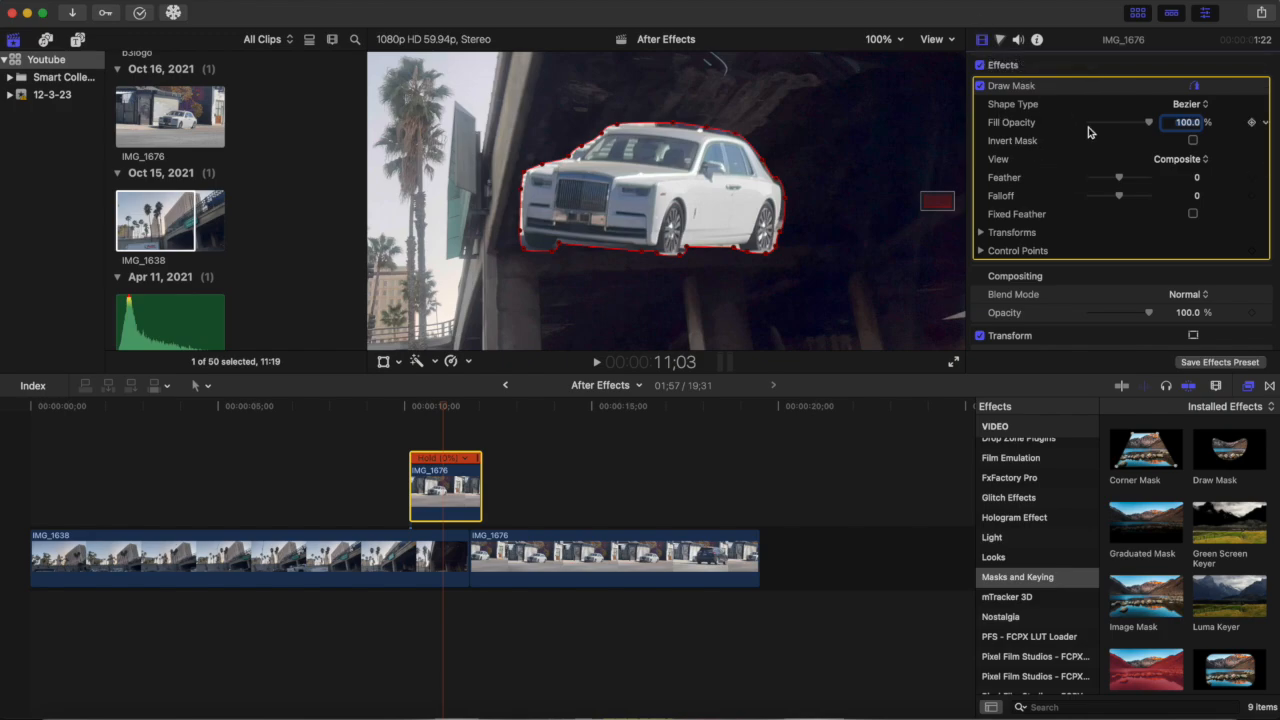
{"action": "left_click", "coordinate": [1120, 180]}
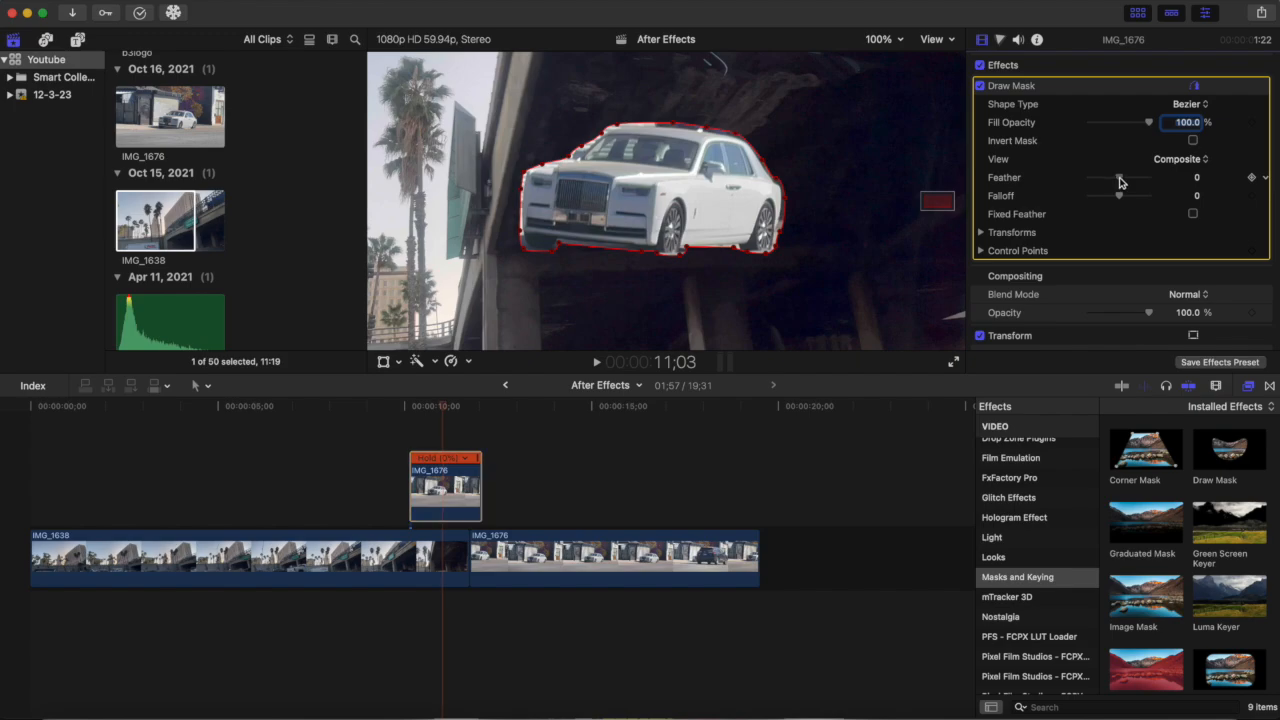
{"action": "left_click_drag", "start_coordinate": [1120, 180], "coordinate": [1109, 183]}
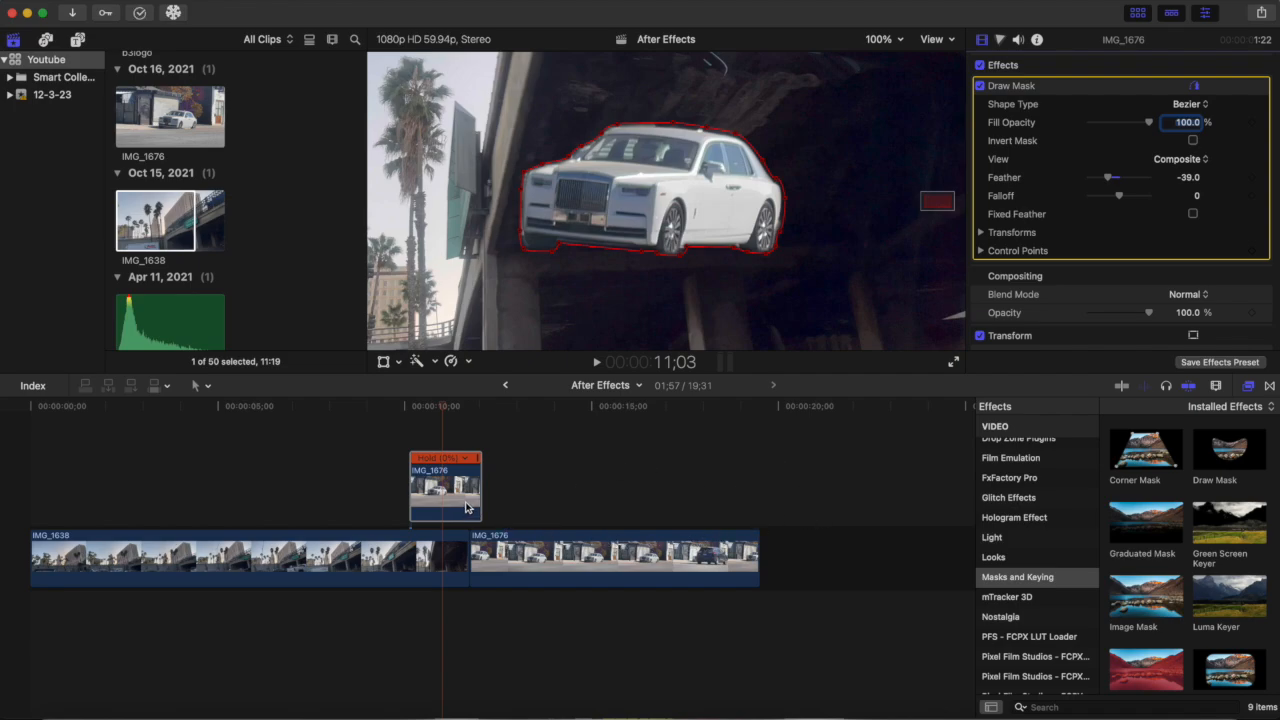
Step: Align the end of the masked car clip with the end of IMG_1638 and fit the image to the viewer
{"action": "left_click_drag", "start_coordinate": [465, 507], "coordinate": [461, 510]}
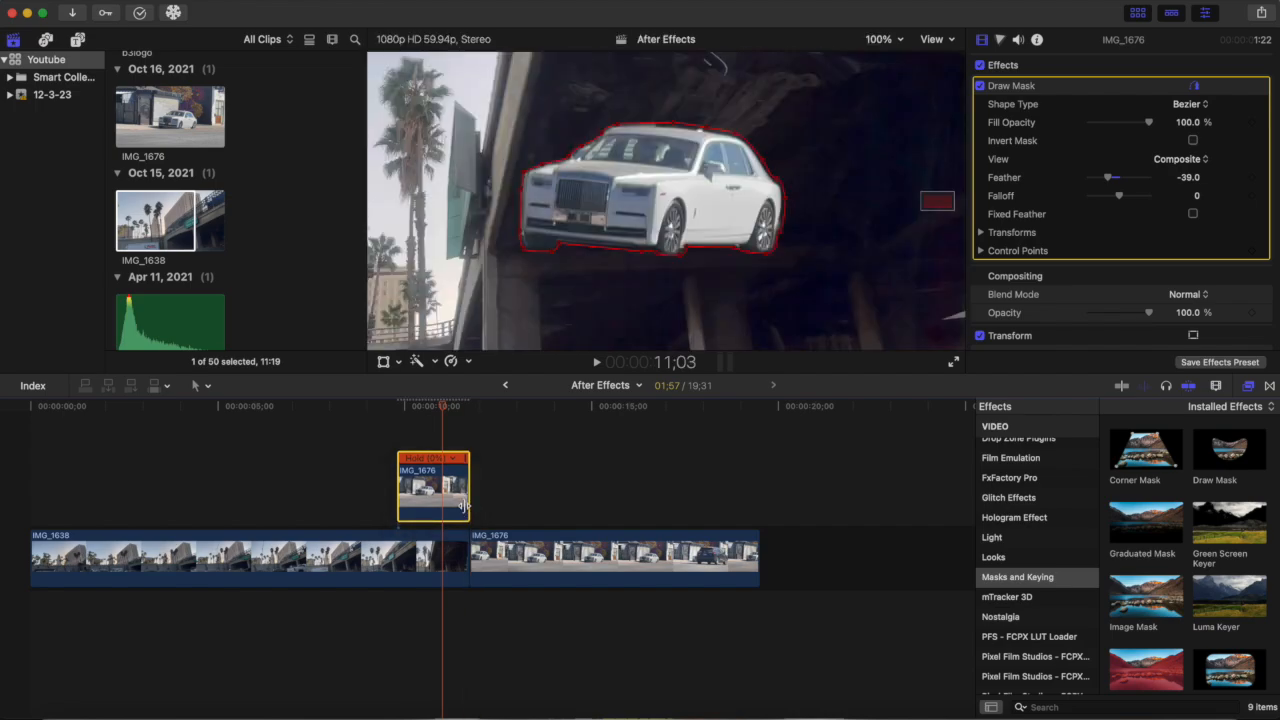
{"action": "left_click", "coordinate": [882, 39]}
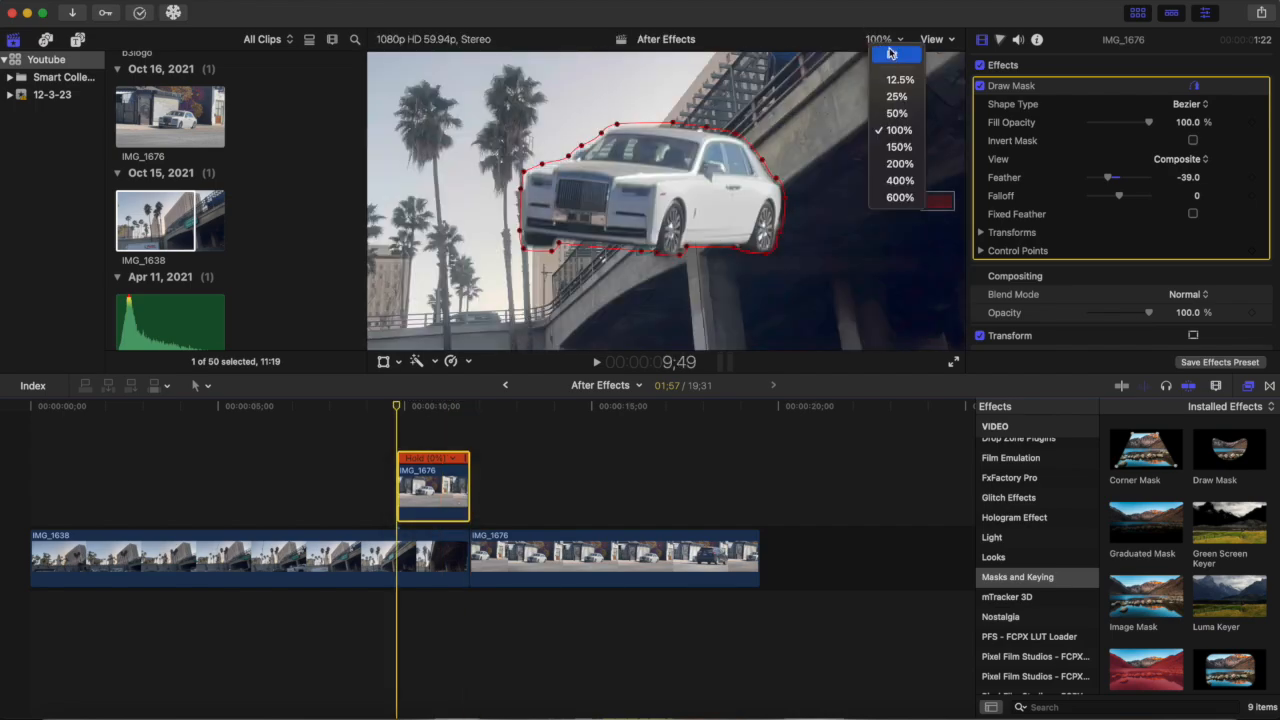
{"action": "left_click", "coordinate": [893, 57]}
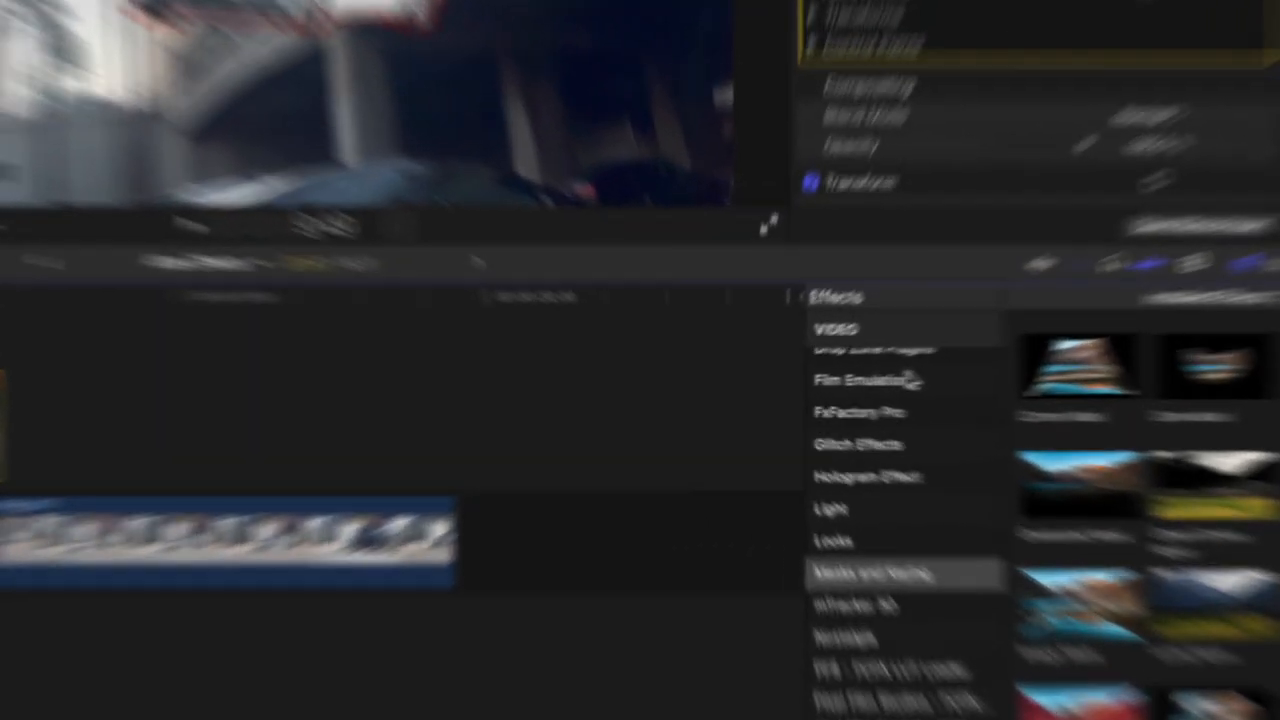
Step: Apply the After Effects Motion Animation effect from the BIIIStudios Plugins category to the masked car clip above IMG_1638
{"action": "scroll", "coordinate": [1038, 457], "scroll_direction": "up", "scroll_amount": 10}
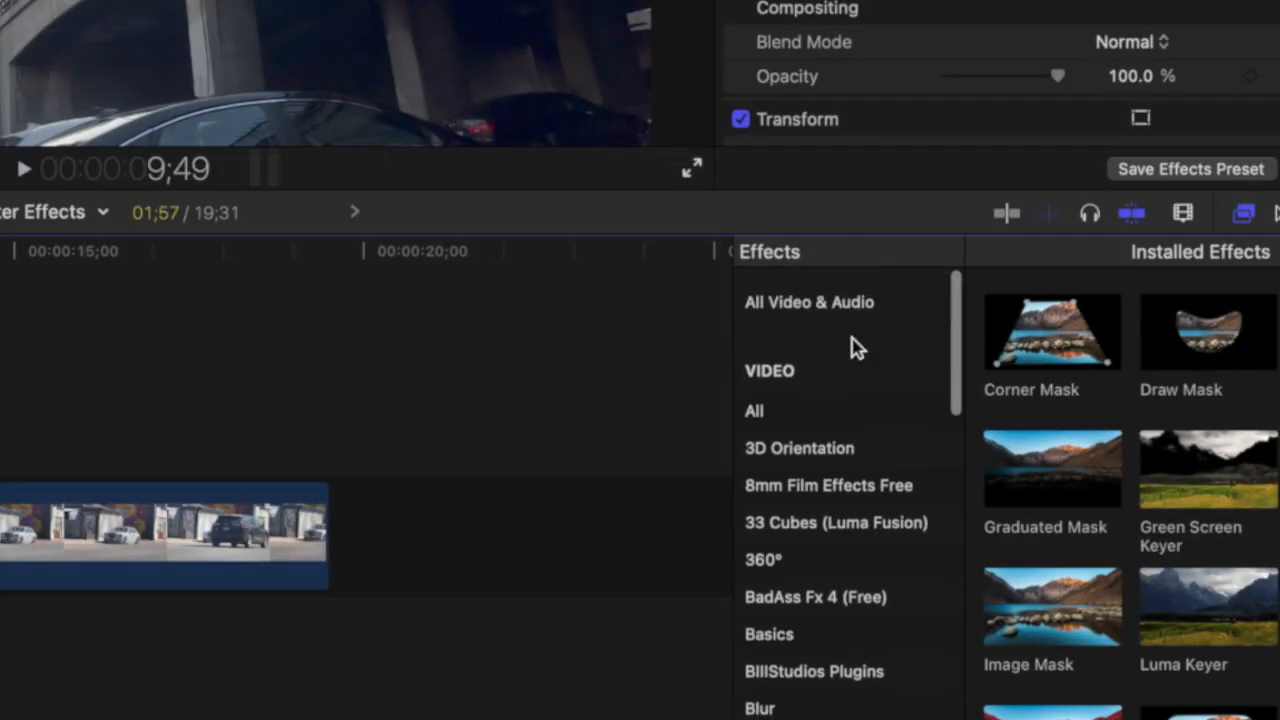
{"action": "left_click", "coordinate": [822, 660]}
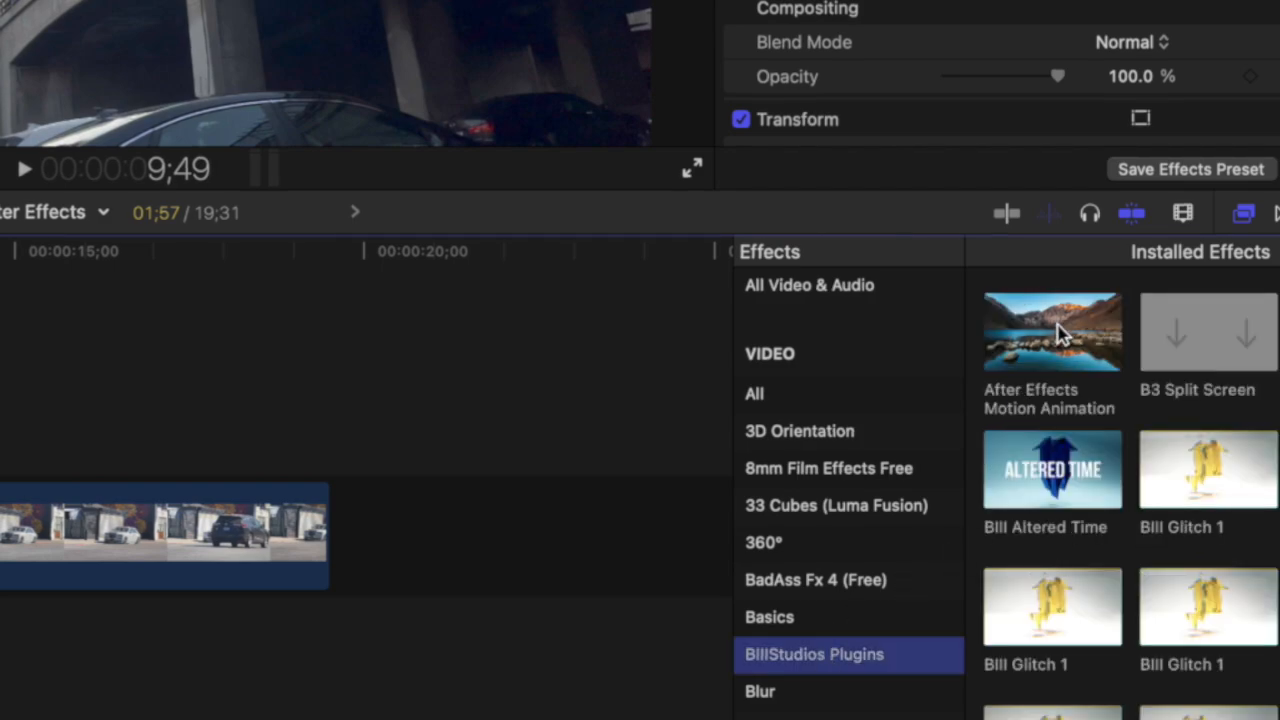
{"action": "left_click_drag", "start_coordinate": [1062, 335], "coordinate": [0, 409]}
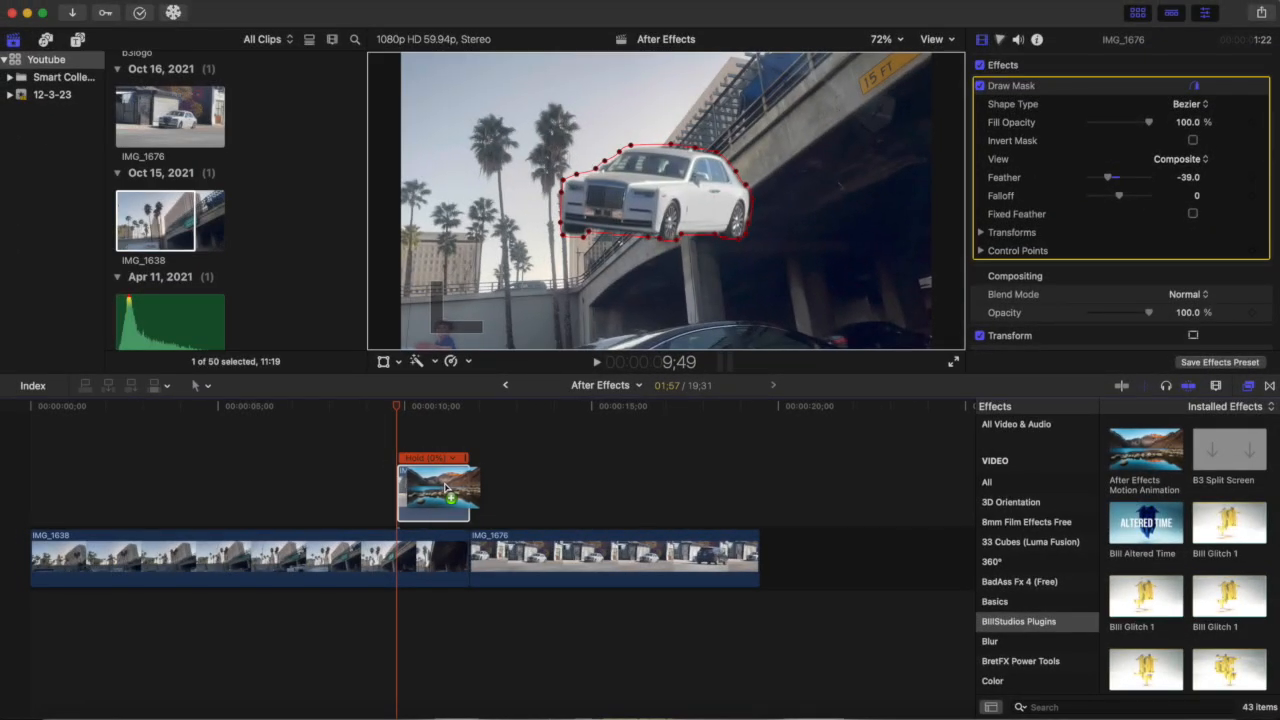
{"action": "left_click_drag", "start_coordinate": [432, 492], "coordinate": [433, 491]}
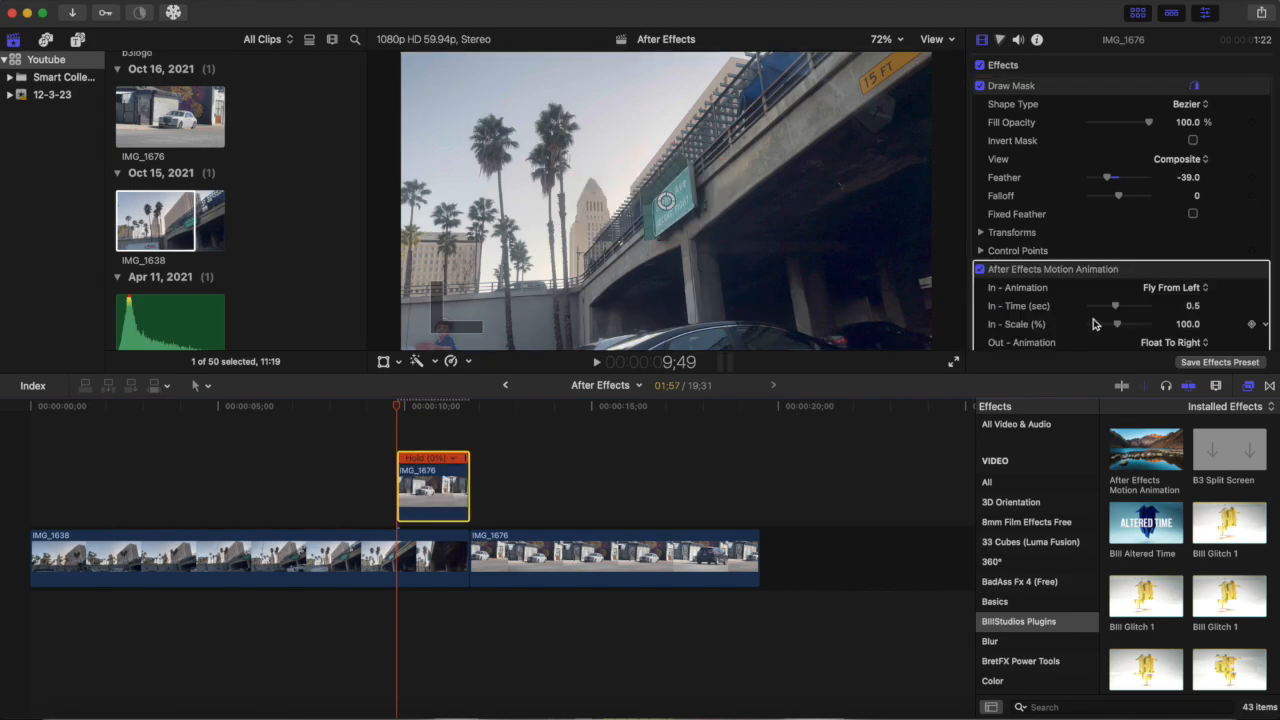
Step: Set the masked car clip's In - Animation to Fly From Bottom and its Out - Animation to None
{"action": "scroll", "coordinate": [1095, 323], "scroll_direction": "down", "scroll_amount": 3}
{"action": "left_click", "coordinate": [1173, 193]}
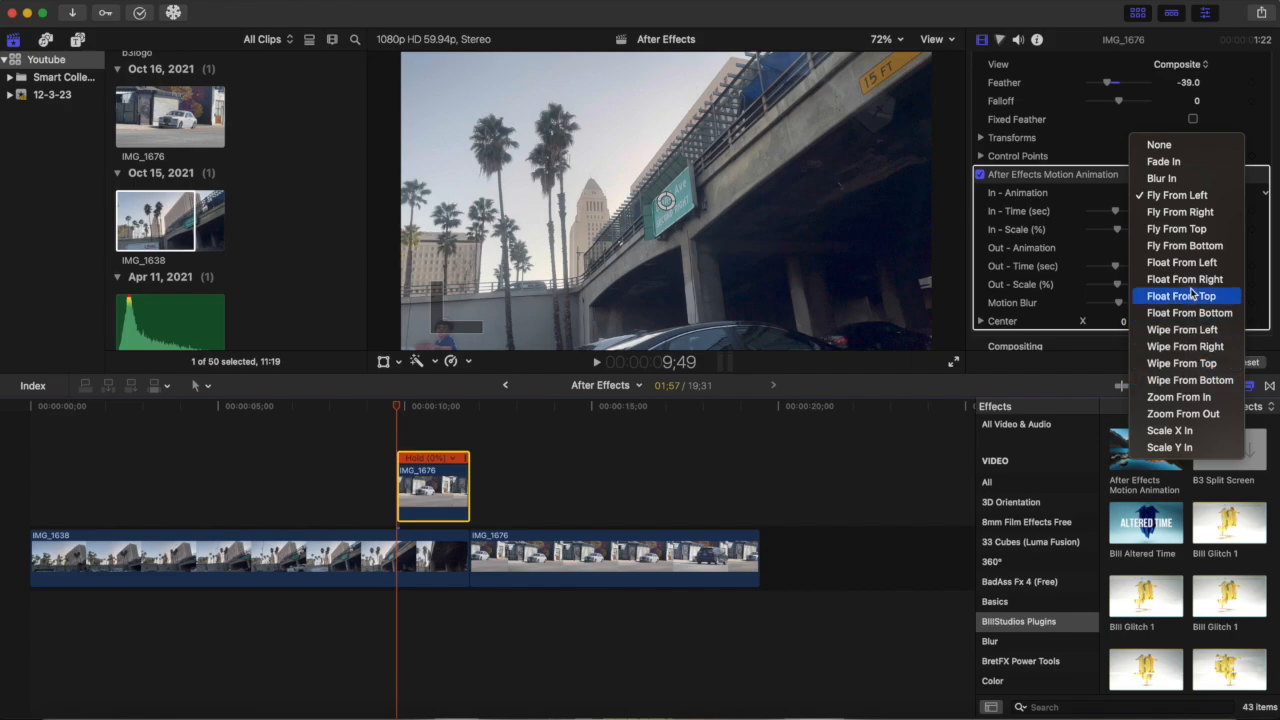
{"action": "left_click", "coordinate": [1182, 250]}
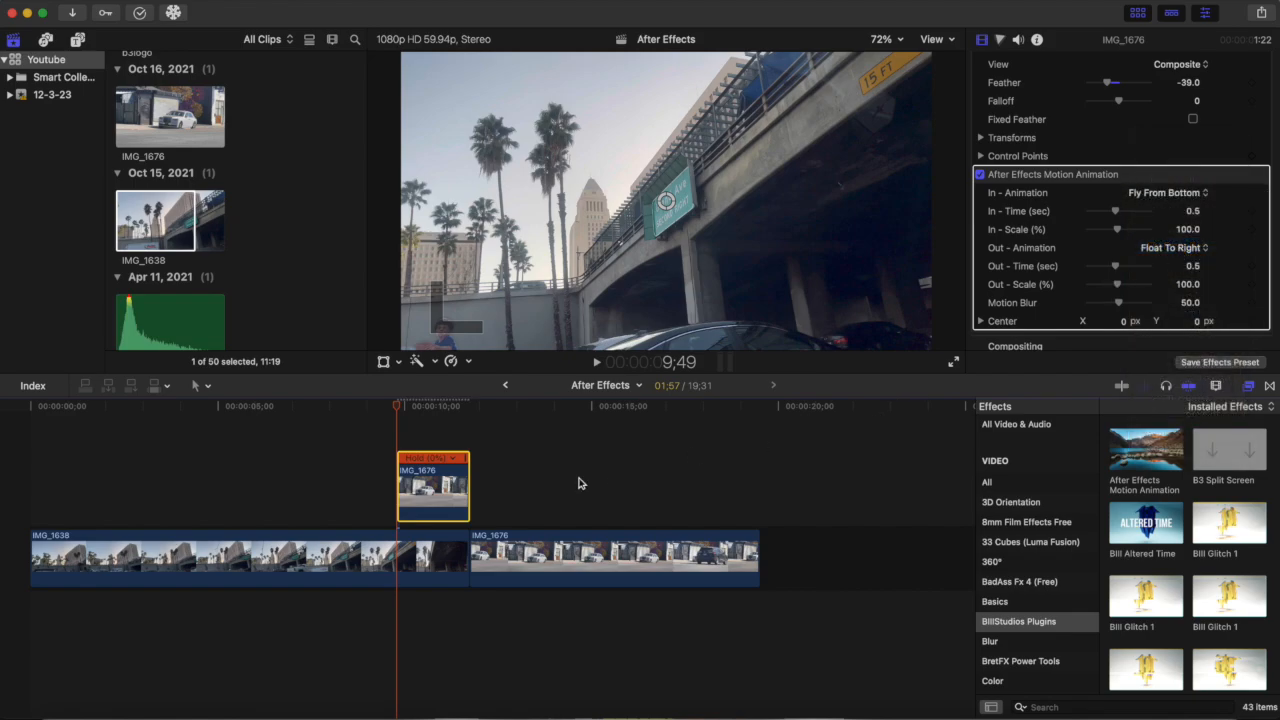
{"action": "left_click", "coordinate": [1189, 251]}
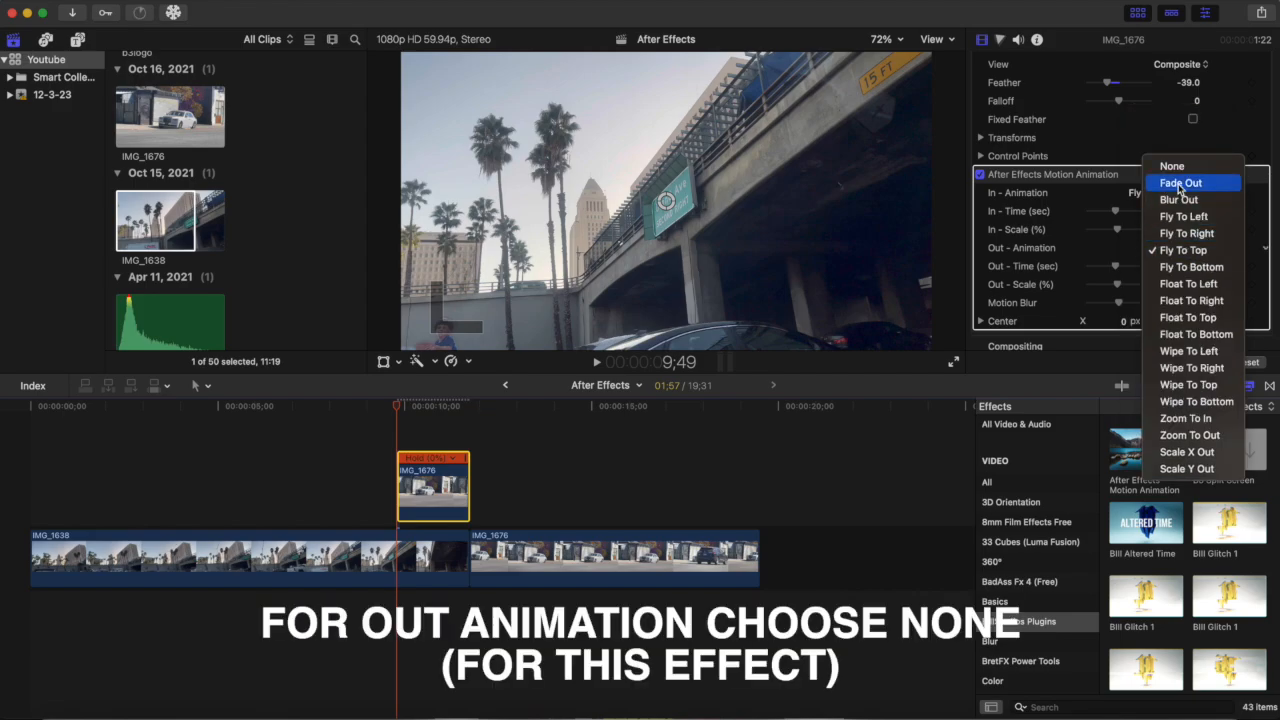
{"action": "left_click", "coordinate": [1174, 166]}
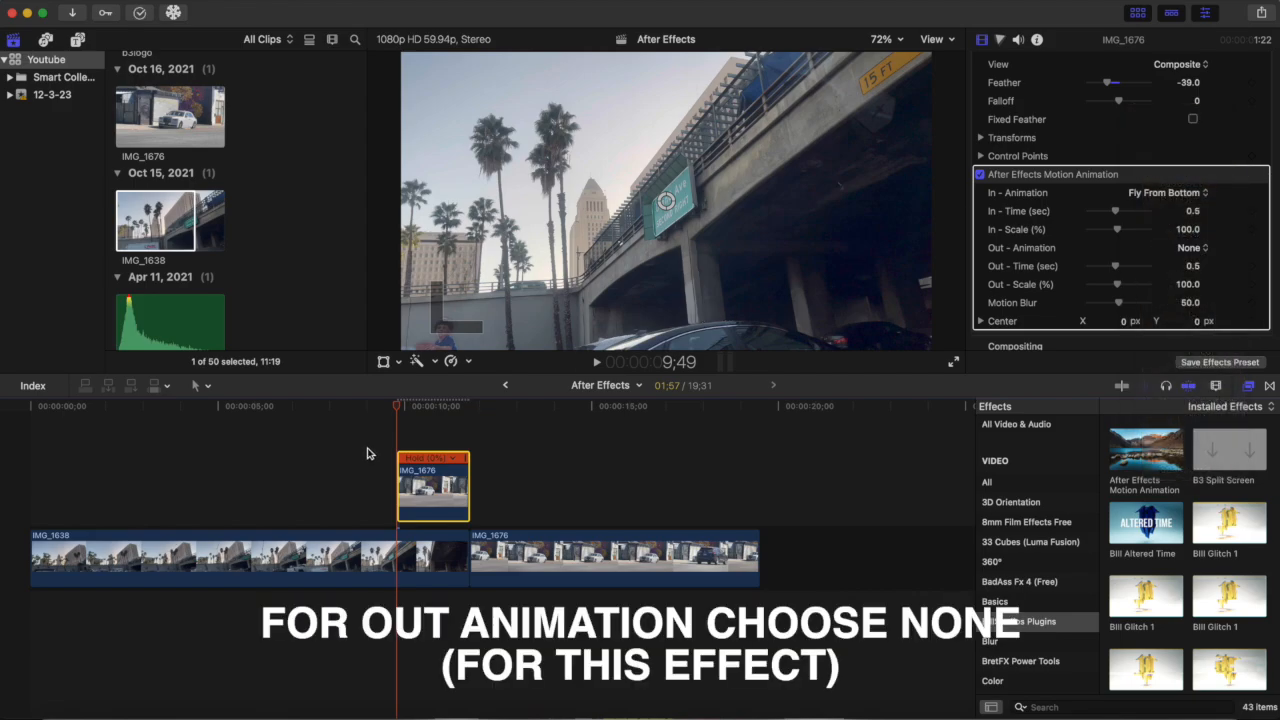
Step: Play the sequence from about 9;01 through the cut to IMG_1676 to review the car's fly-in
{"action": "left_click", "coordinate": [367, 453]}
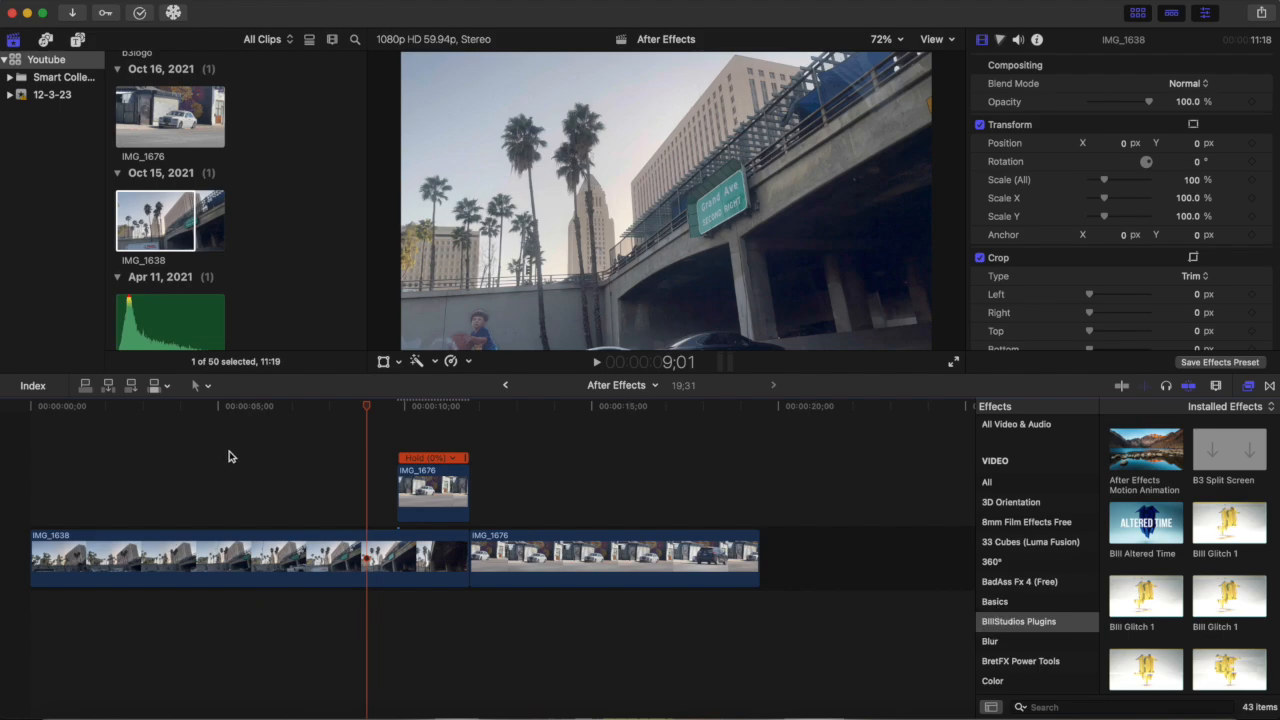
{"action": "key", "text": "space"}
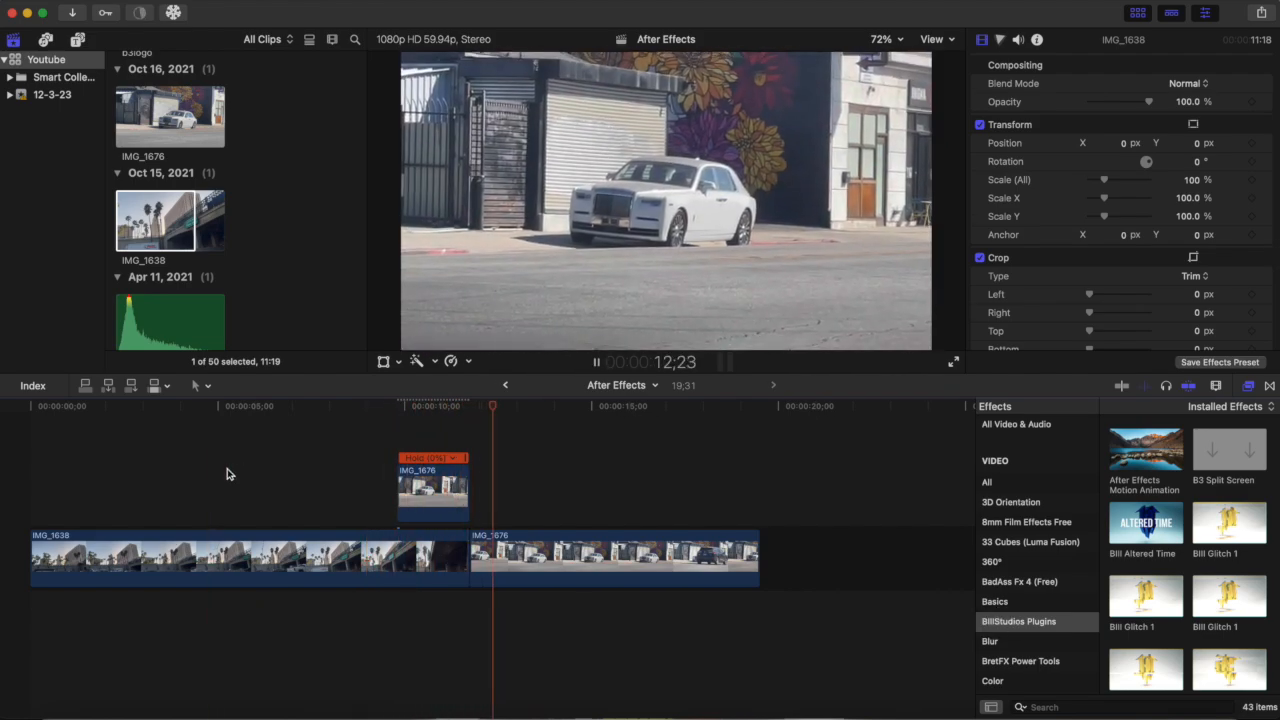
{"action": "key", "text": "space"}
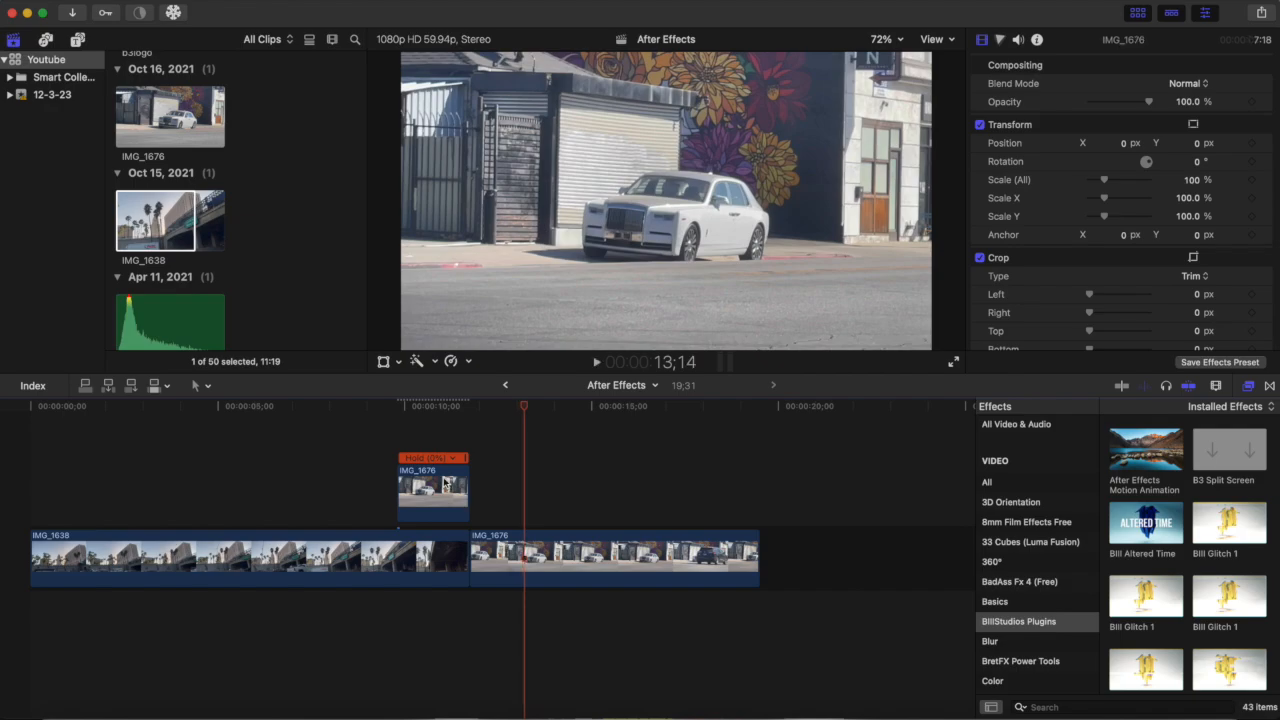
Step: Trim the start of the masked car clip so it covers only the last moment of IMG_1638, and replay the transition
{"action": "left_click_drag", "start_coordinate": [398, 482], "coordinate": [425, 485]}
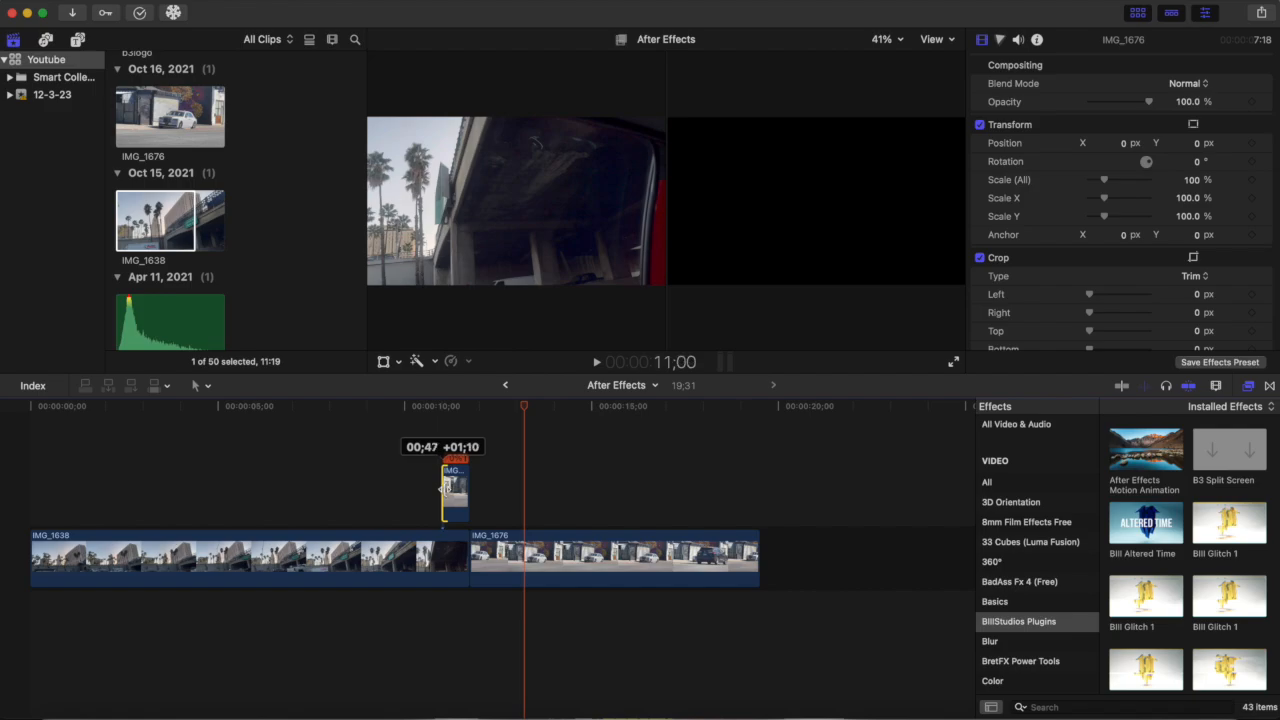
{"action": "left_click", "coordinate": [410, 459]}
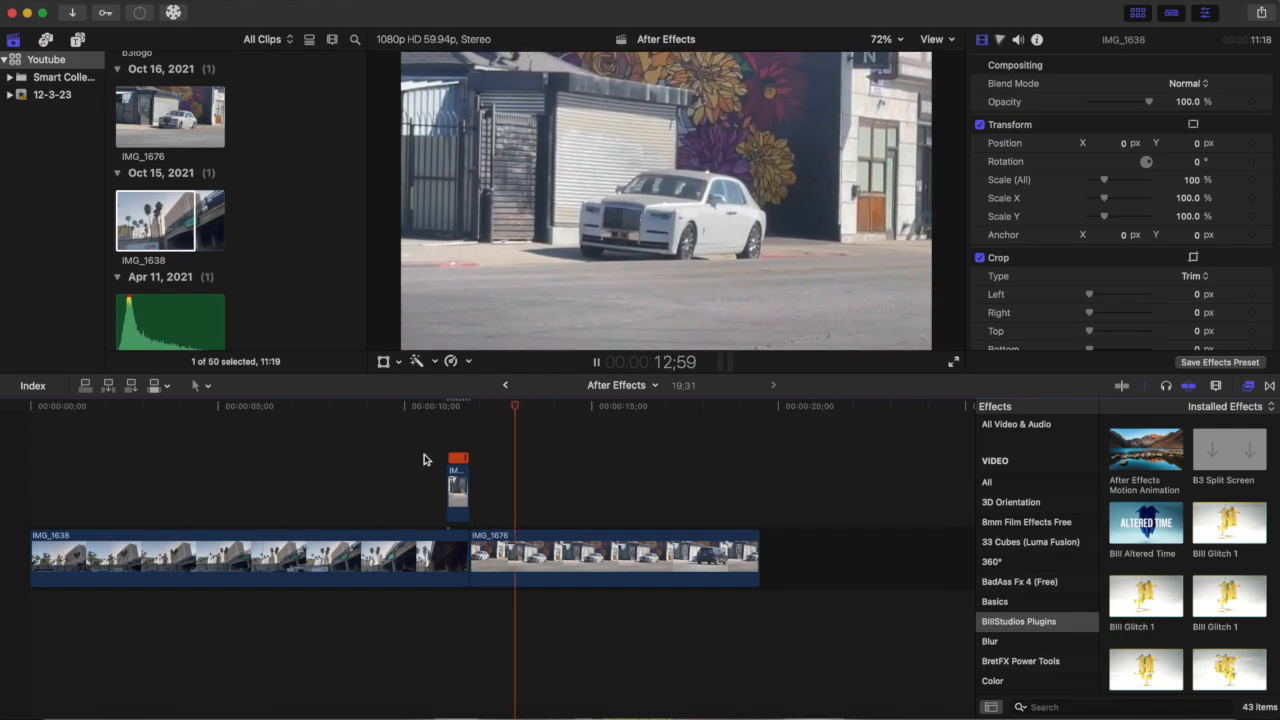
{"action": "left_click", "coordinate": [425, 447]}
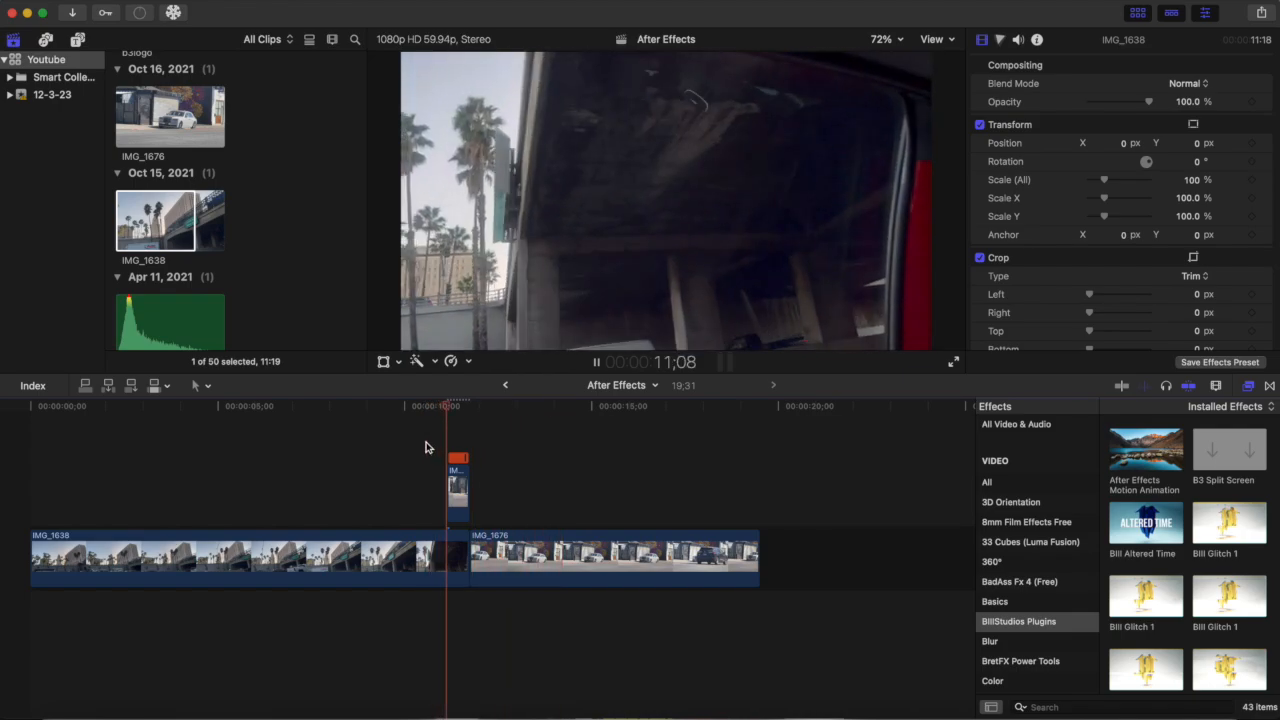
{"action": "left_click", "coordinate": [425, 447]}
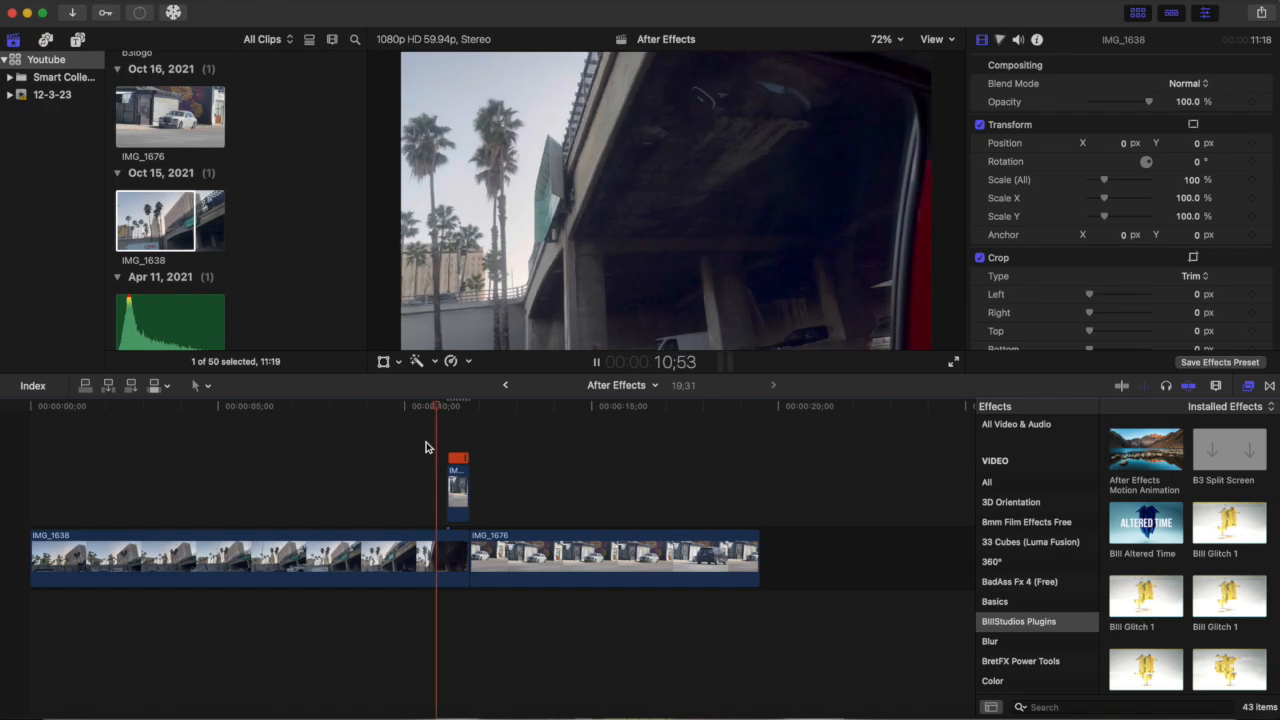
{"action": "left_click", "coordinate": [425, 447]}
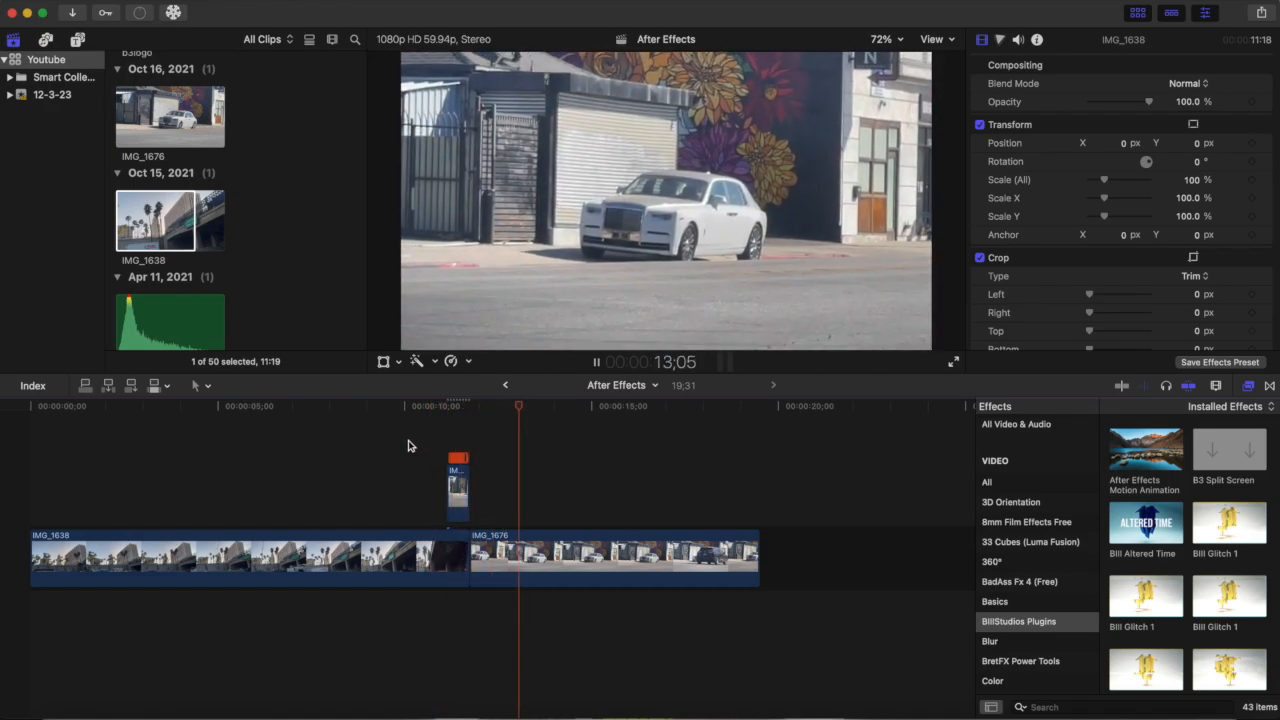
{"action": "left_click", "coordinate": [408, 446]}
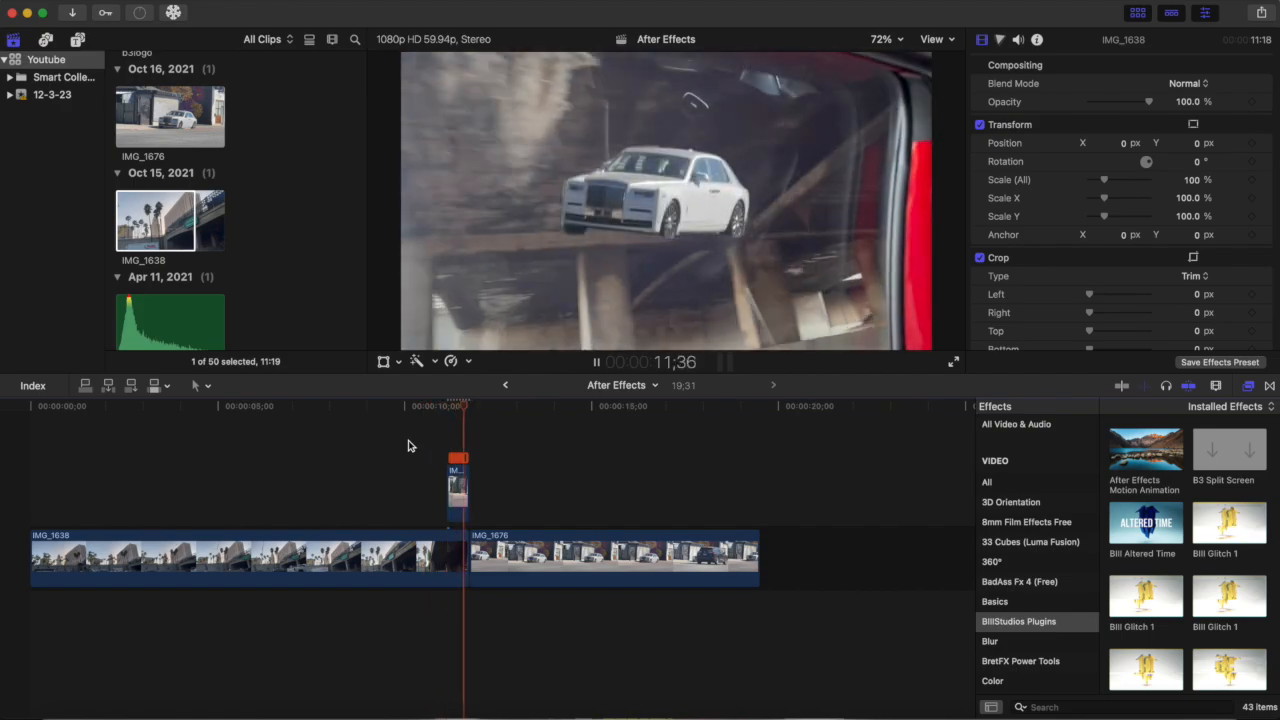
{"action": "left_click", "coordinate": [408, 446]}
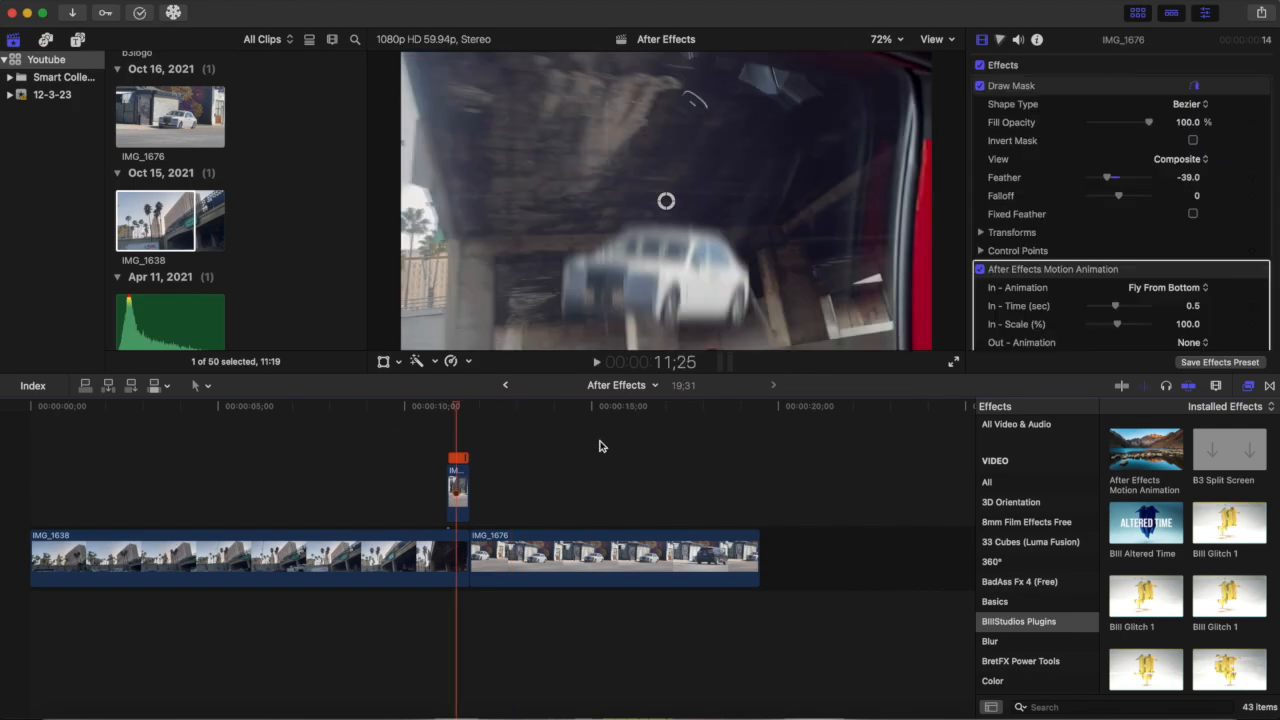
Step: Switch to the B3 Studios website in the browser and look through the Final Cut Pro X Plugins page
{"action": "scroll", "coordinate": [1168, 214], "scroll_direction": "down", "scroll_amount": 5}
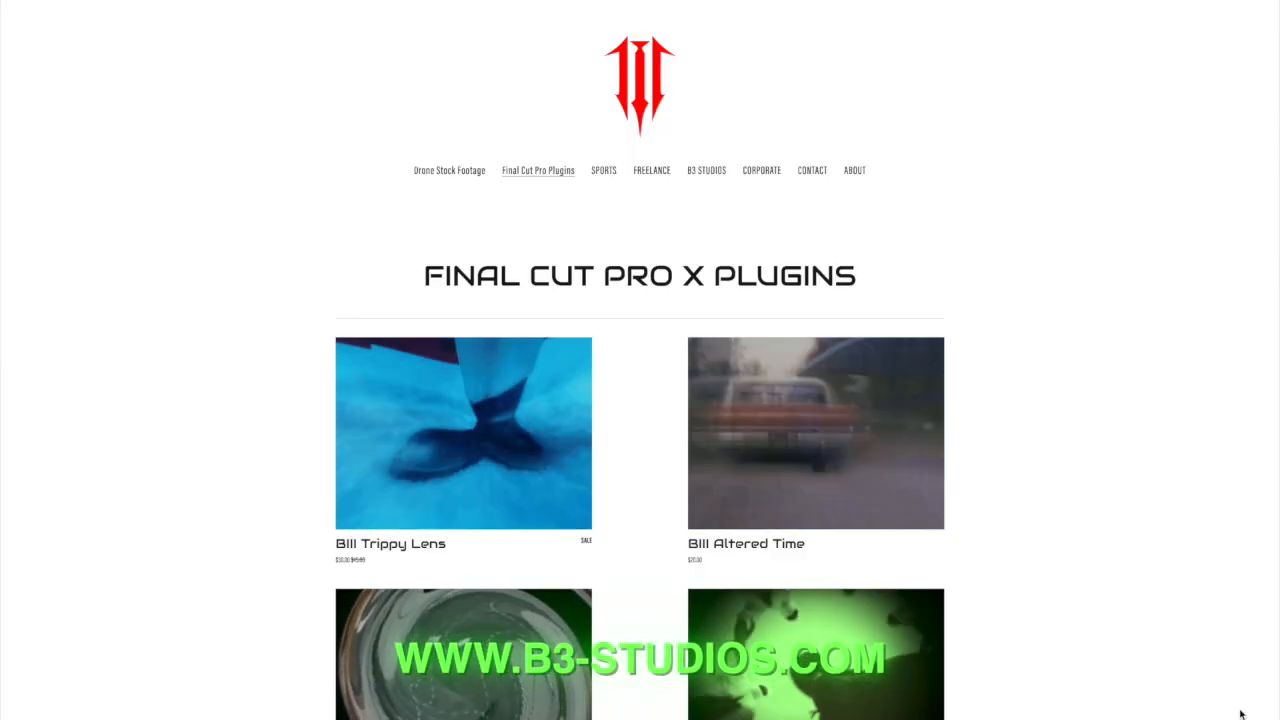
{"action": "scroll", "coordinate": [1240, 714], "scroll_direction": "down", "scroll_amount": 2}
{"action": "scroll", "coordinate": [1240, 714], "scroll_direction": "down", "scroll_amount": 1}
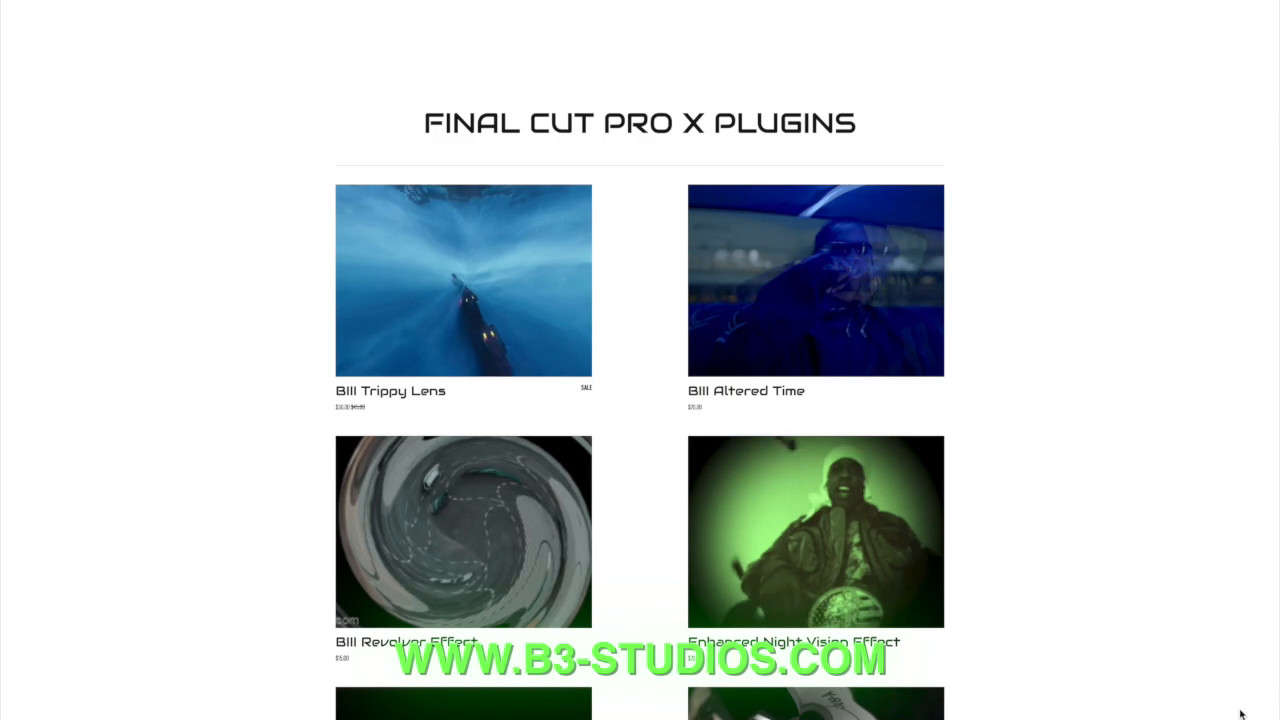
{"action": "scroll", "coordinate": [1240, 714], "scroll_direction": "down", "scroll_amount": 2}
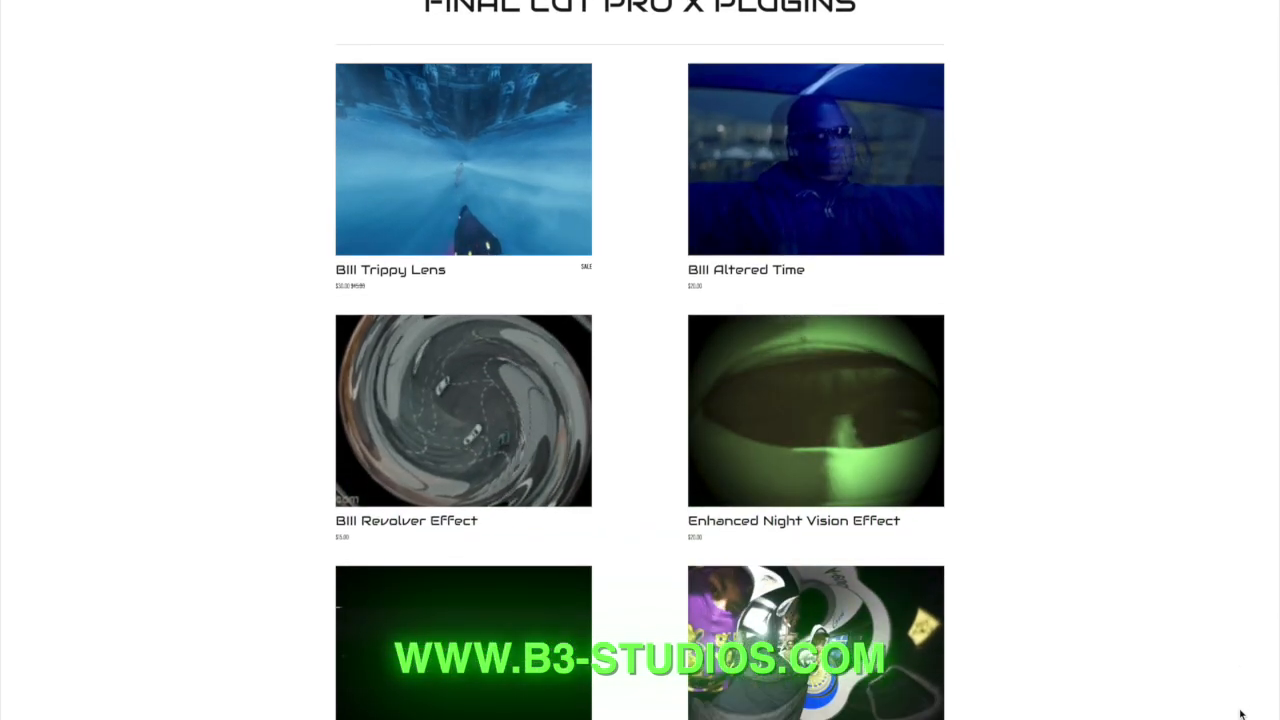